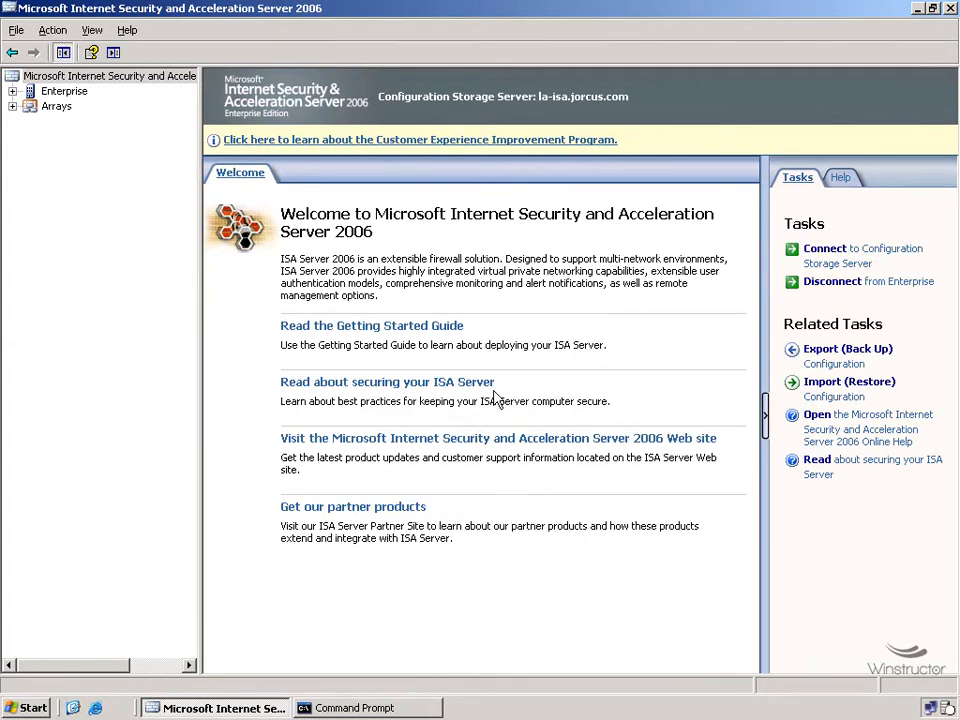
Step: Start the Export Wizard for the la-isa array configuration
{"action": "left_click", "coordinate": [12, 77]}
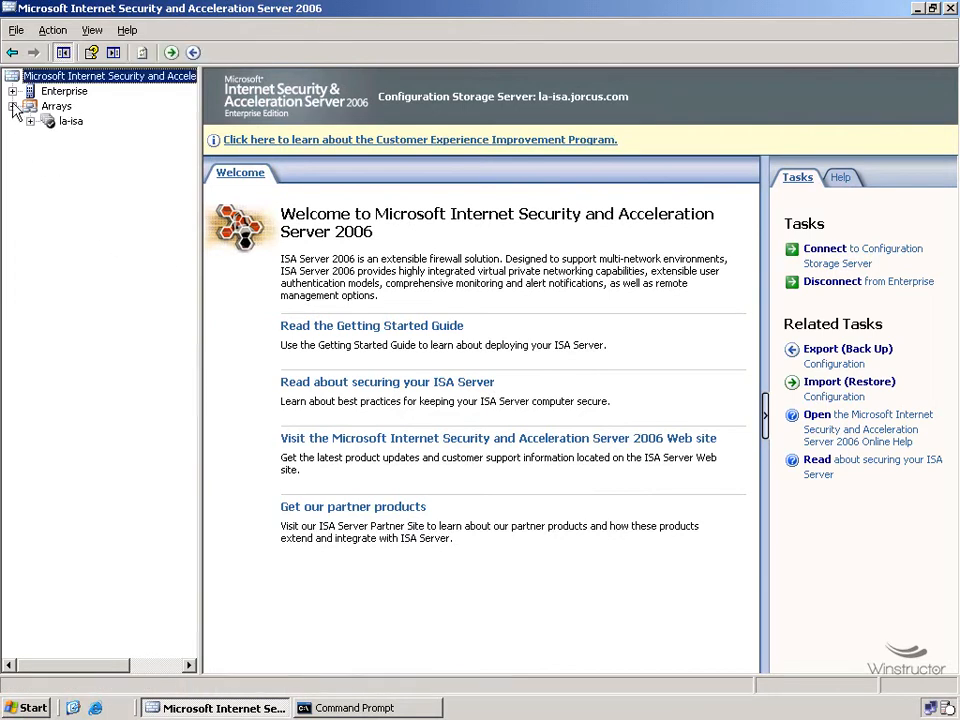
{"action": "left_click", "coordinate": [70, 123]}
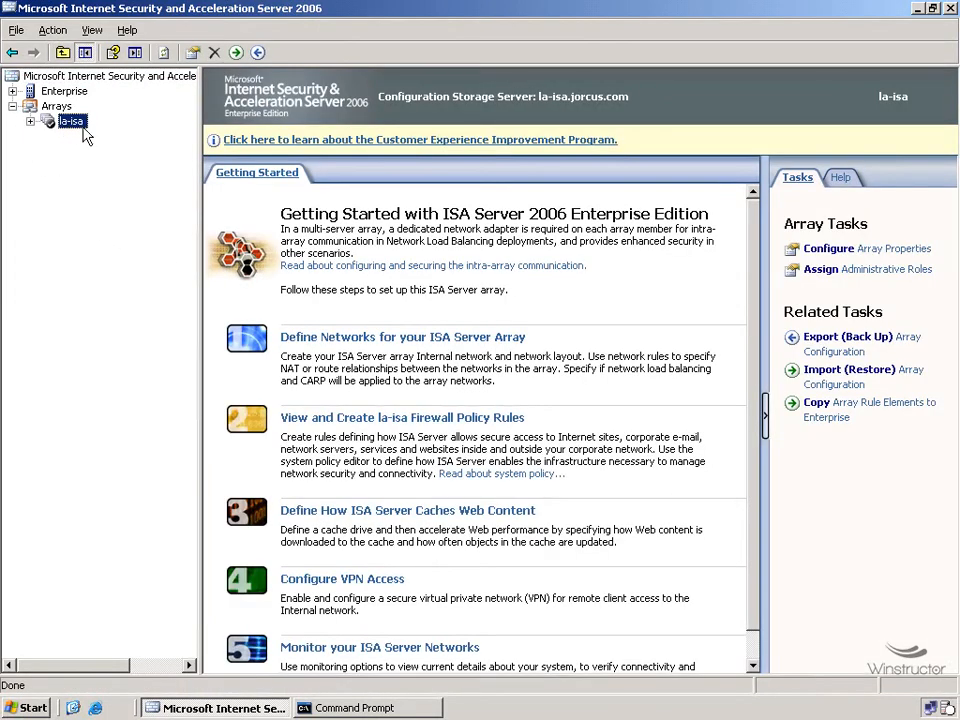
{"action": "left_click", "coordinate": [860, 343]}
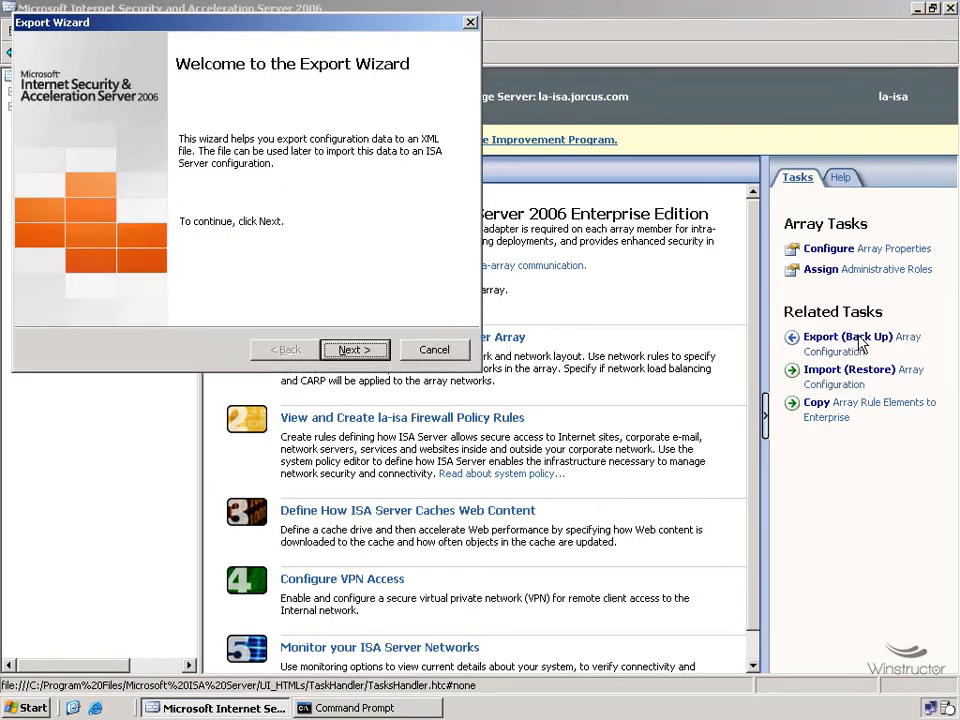
{"action": "left_click", "coordinate": [372, 353]}
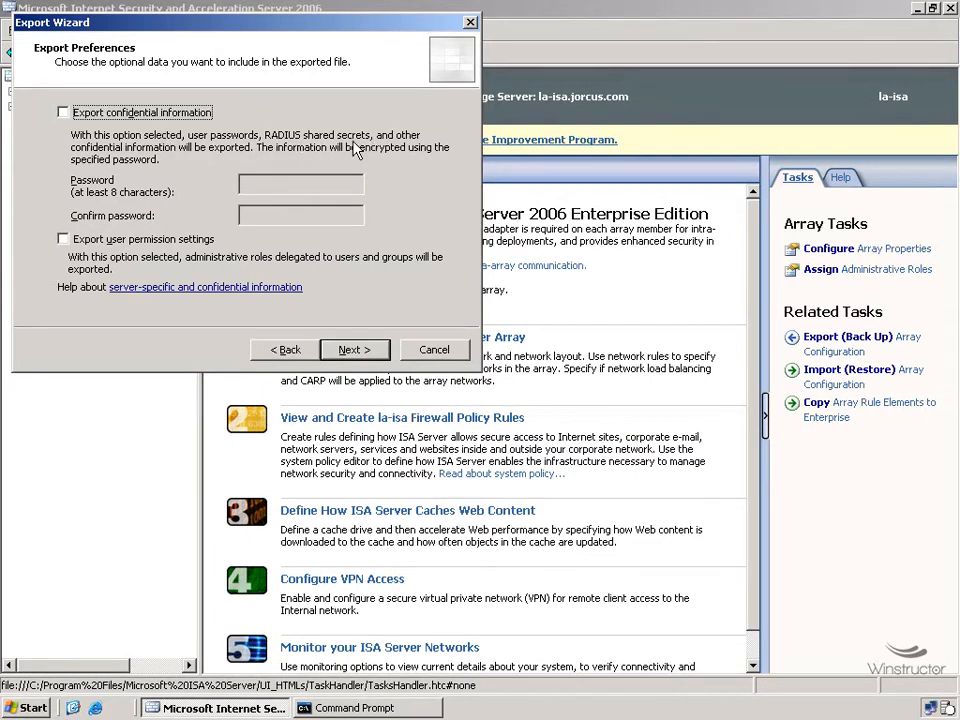
Step: Enable exporting confidential information and user permission settings
{"action": "left_click", "coordinate": [64, 112]}
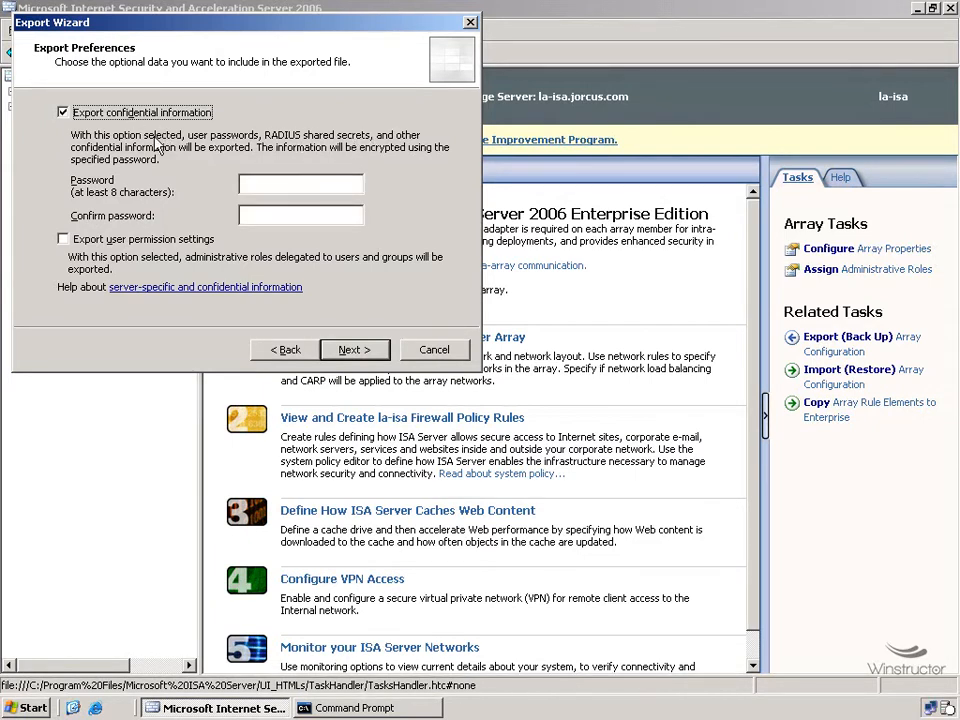
{"action": "left_click", "coordinate": [298, 184]}
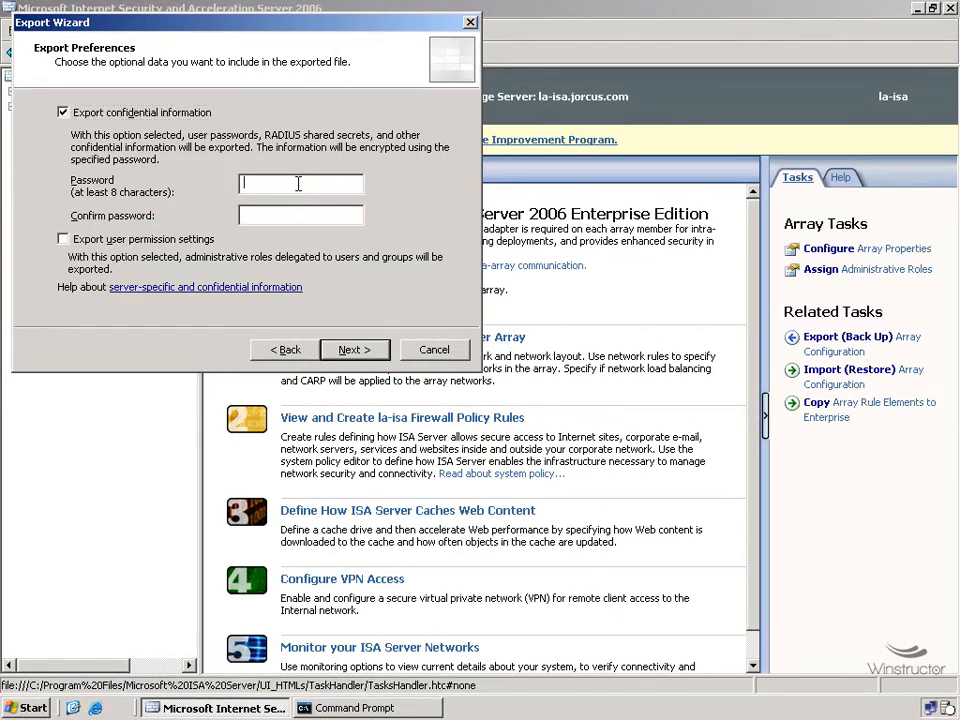
{"action": "left_click", "coordinate": [119, 241]}
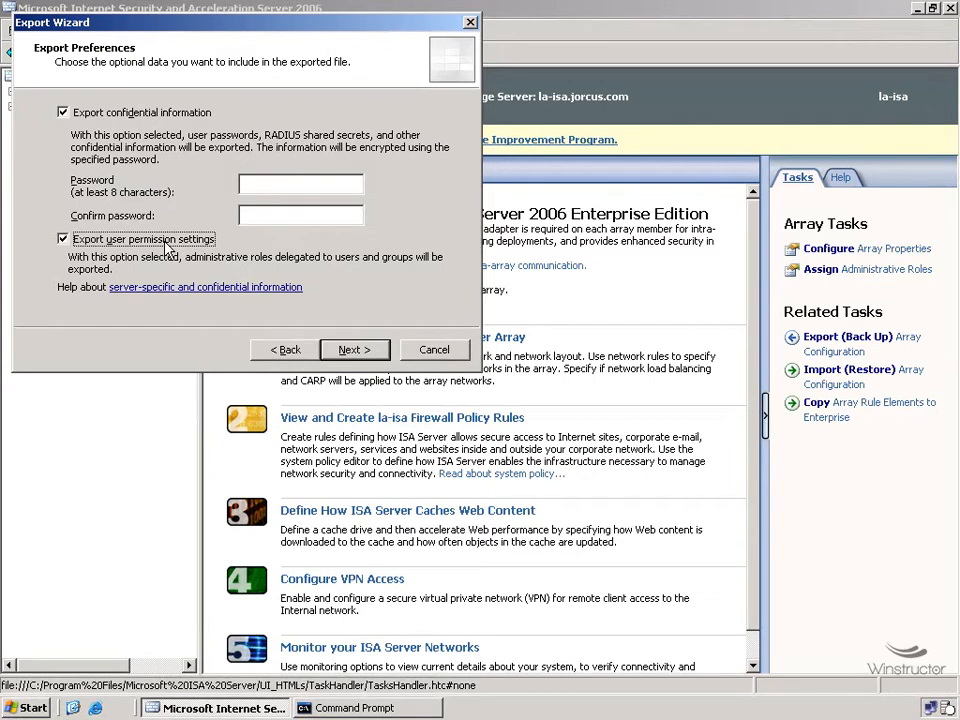
Step: Enter and confirm the encryption password for the exported confidential information
{"action": "left_click", "coordinate": [288, 184]}
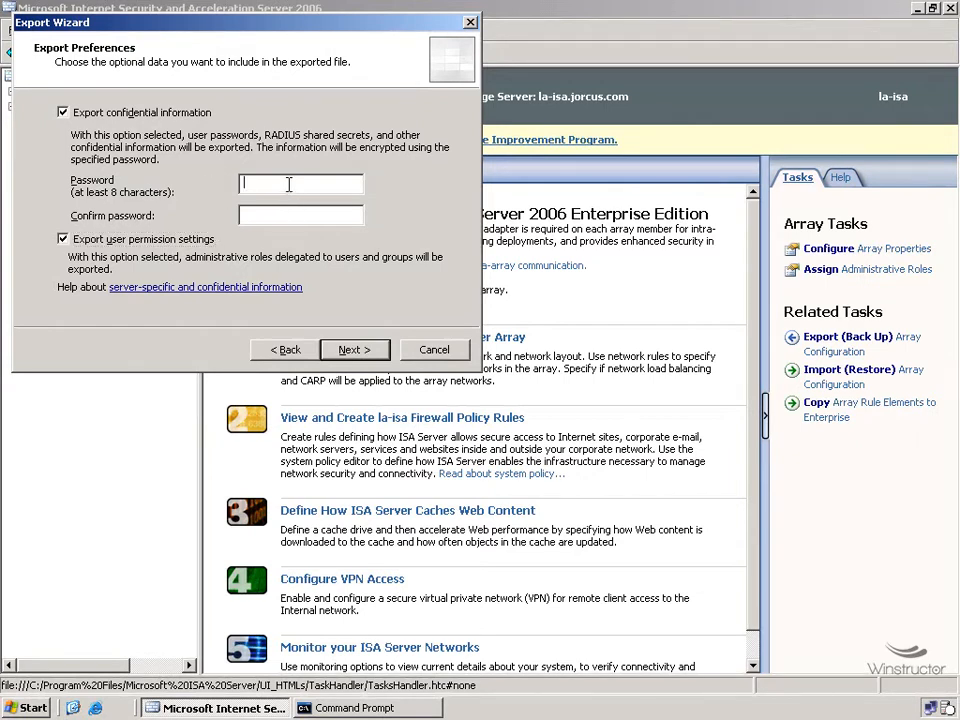
{"action": "type", "text": "********"}
{"action": "key", "text": "Tab"}
{"action": "type", "text": "********"}
{"action": "left_click", "coordinate": [352, 352]}
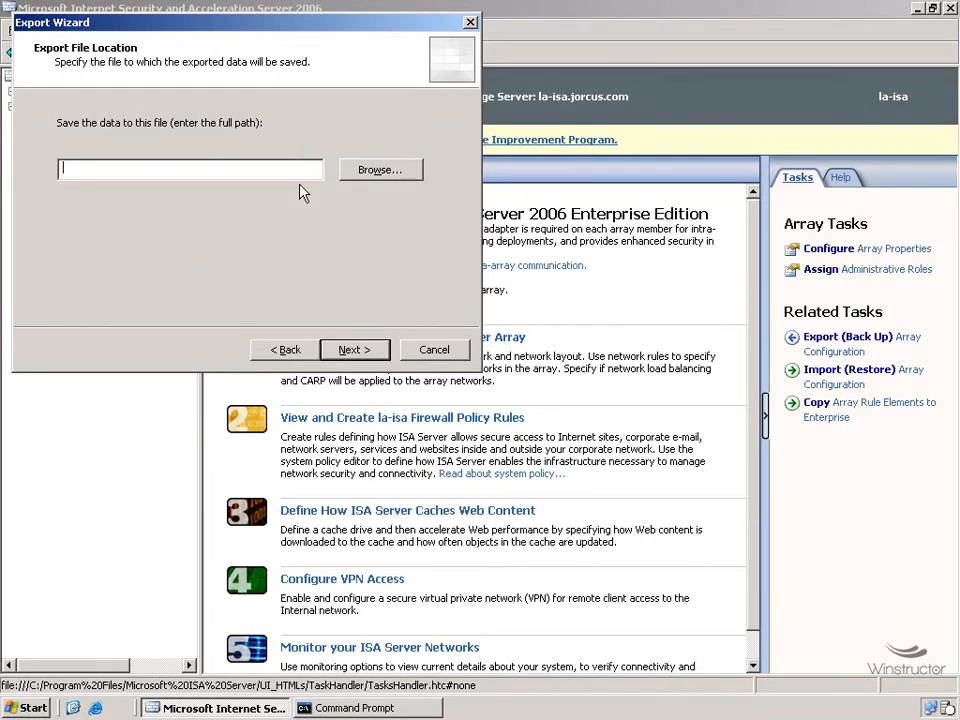
Step: Browse to Local Disk (C:) and create a new folder named backup
{"action": "left_click", "coordinate": [379, 167]}
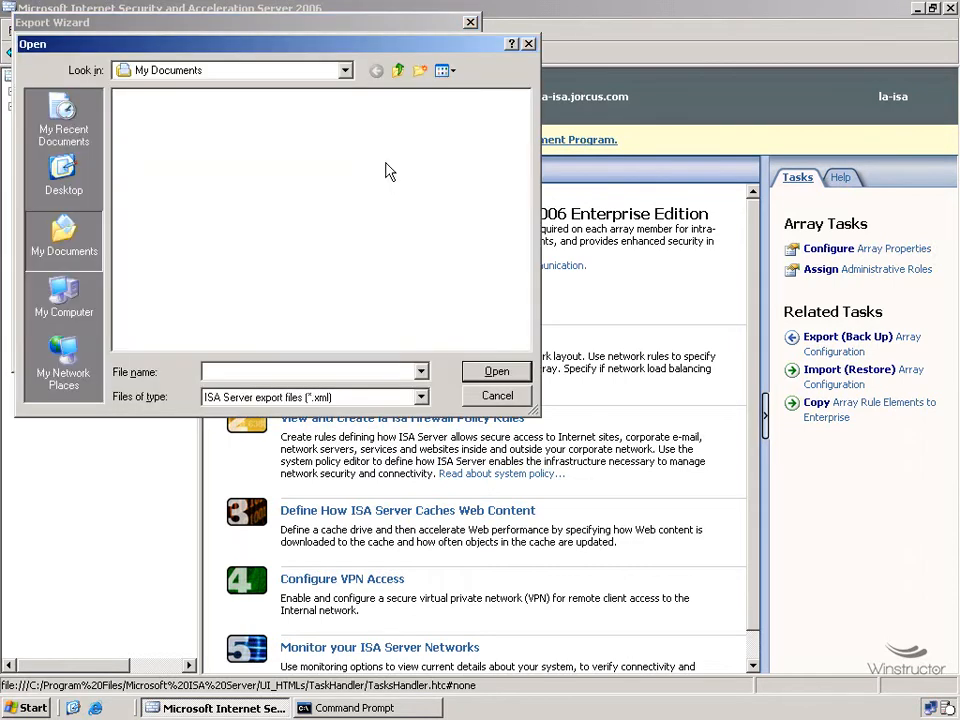
{"action": "left_click", "coordinate": [72, 316]}
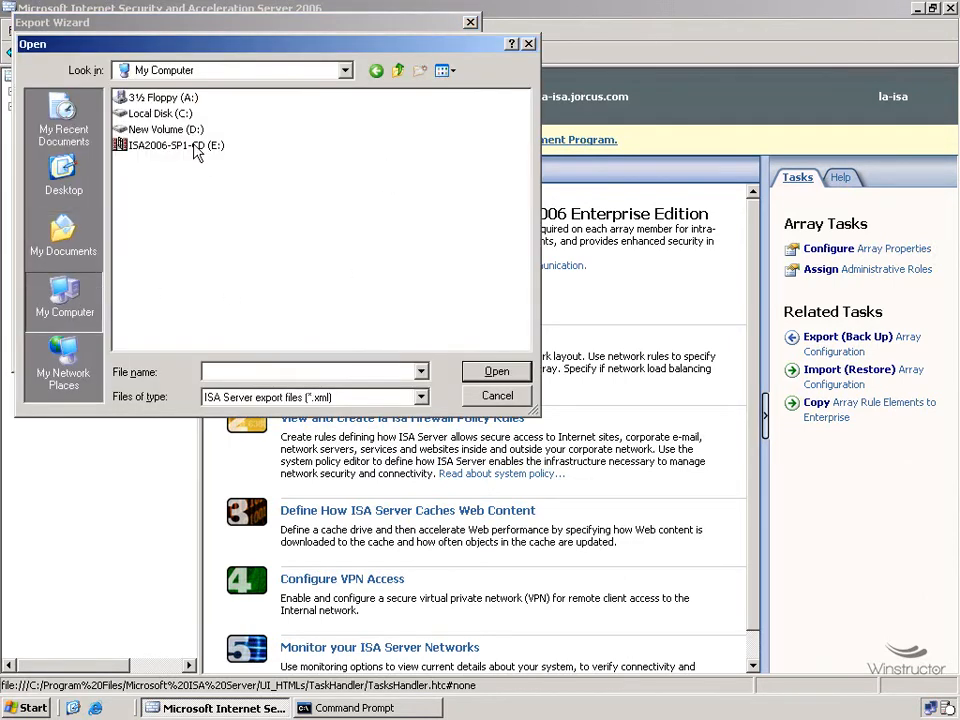
{"action": "double_click", "coordinate": [165, 113]}
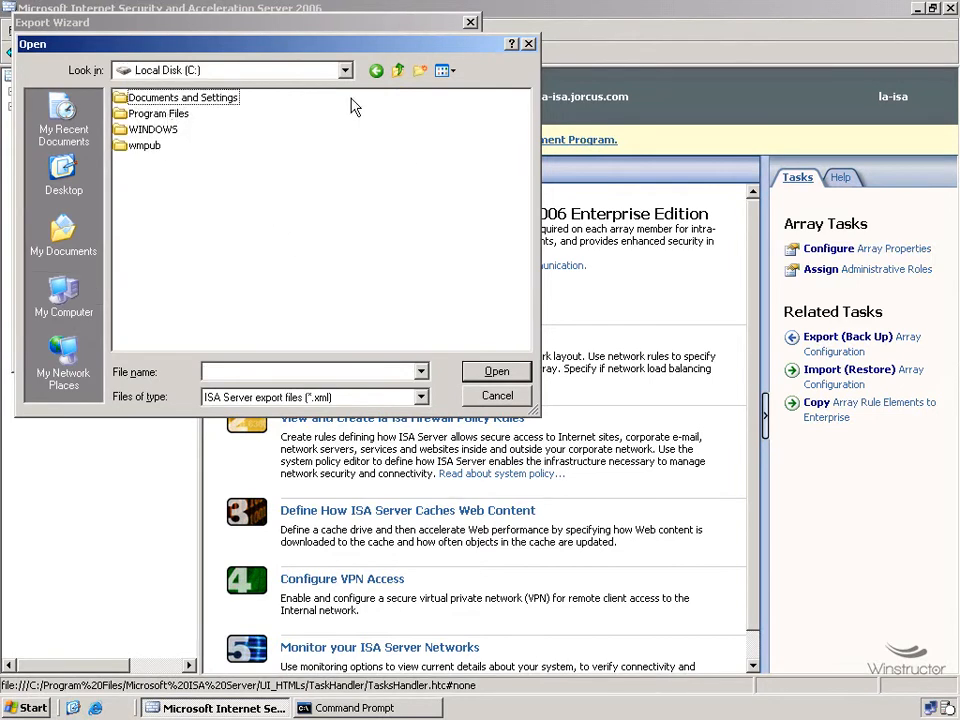
{"action": "left_click", "coordinate": [421, 71]}
{"action": "type", "text": "backup"}
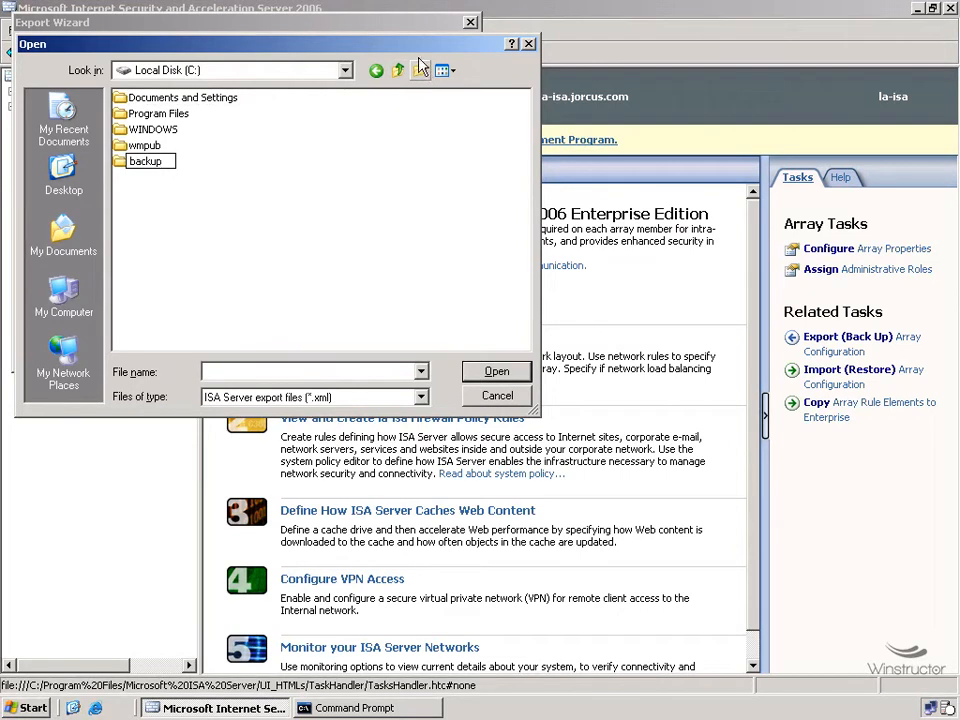
Step: Set the export file to ISA inside the backup folder
{"action": "left_click", "coordinate": [148, 172]}
{"action": "double_click", "coordinate": [145, 163]}
{"action": "left_click", "coordinate": [243, 372]}
{"action": "type", "text": "ISA"}
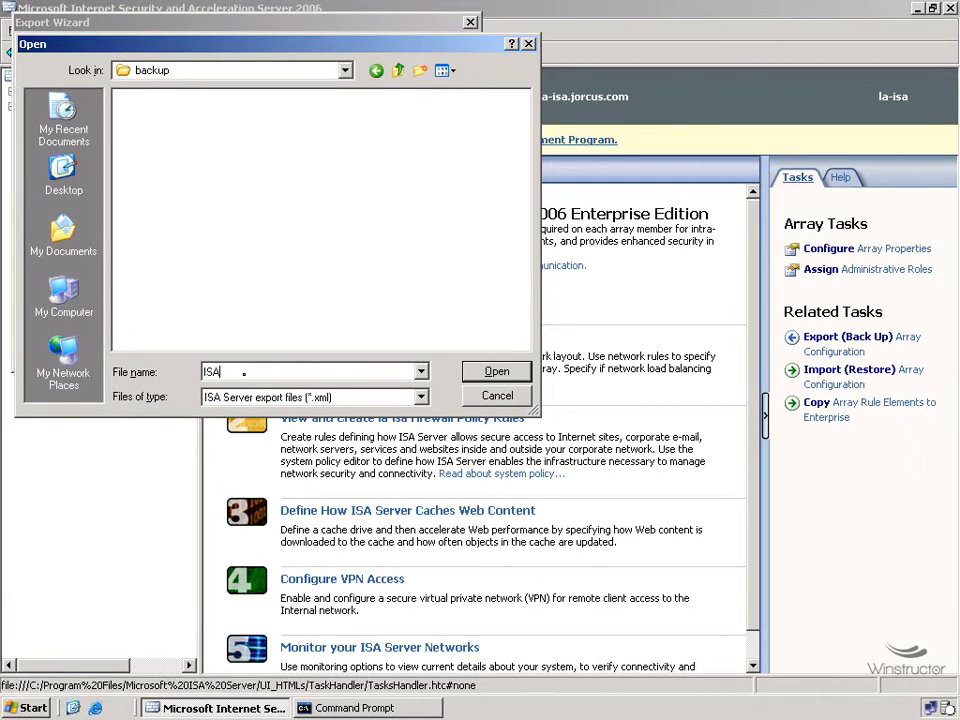
{"action": "left_click", "coordinate": [492, 373]}
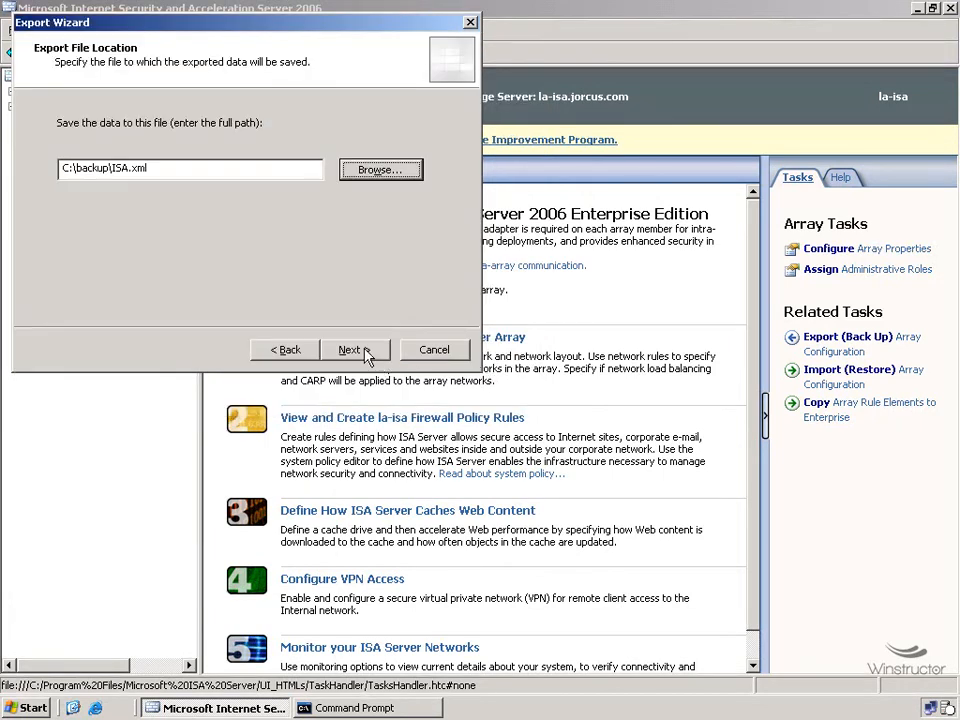
Step: Finish the export of the configuration to C:\backup\ISA.xml
{"action": "left_click", "coordinate": [352, 350]}
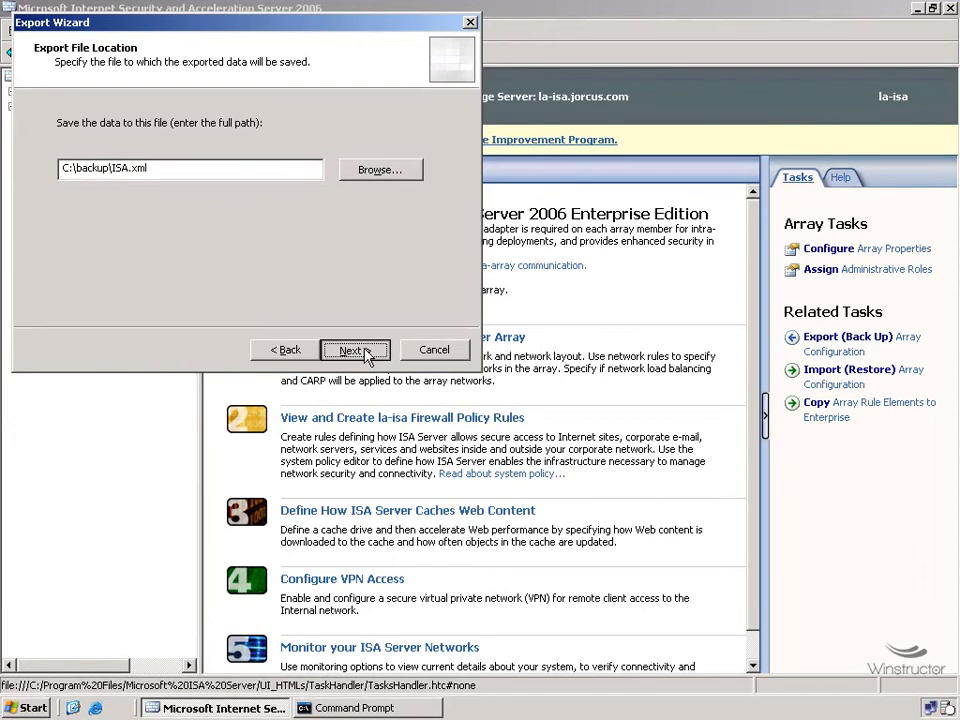
{"action": "left_click", "coordinate": [367, 355]}
{"action": "left_click_drag", "start_coordinate": [196, 180], "coordinate": [208, 204]}
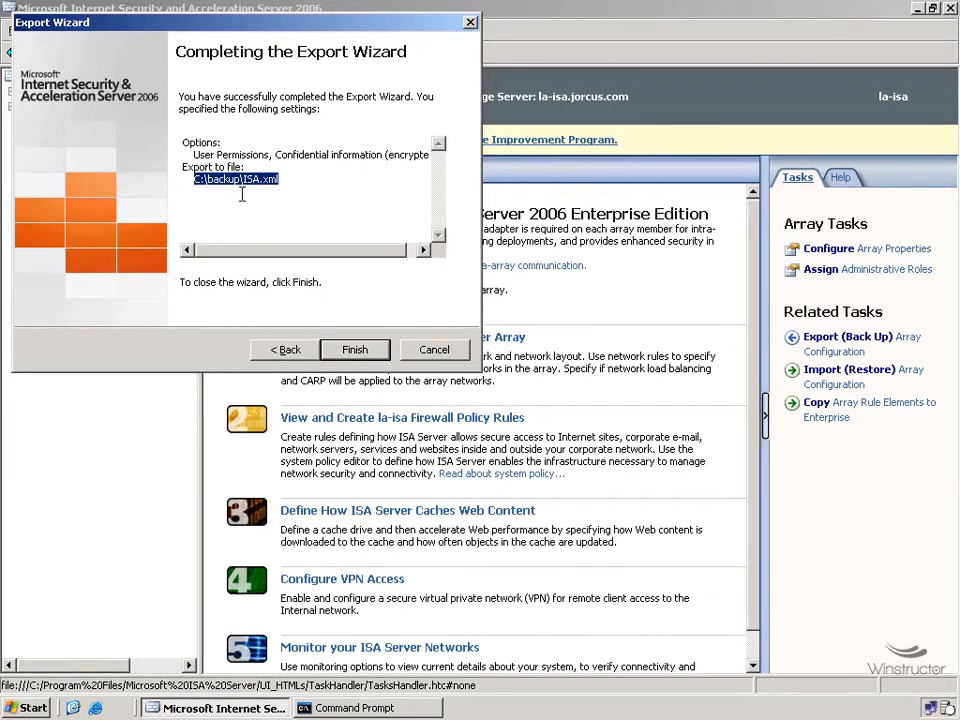
{"action": "left_click", "coordinate": [354, 350]}
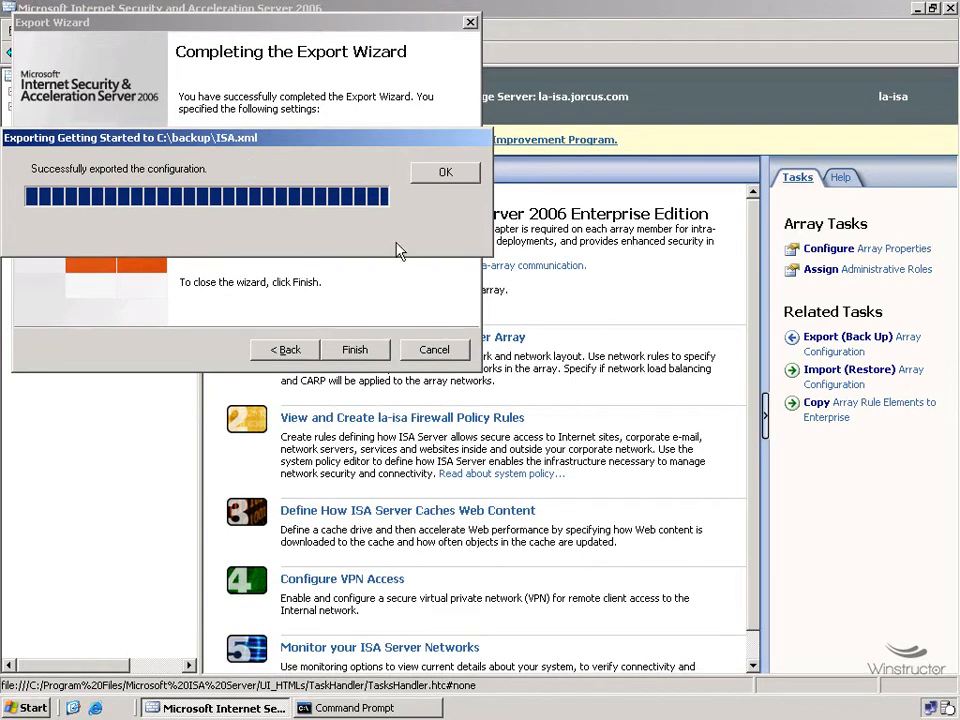
{"action": "left_click", "coordinate": [448, 175]}
Step: Open the C:\backup folder in My Computer
{"action": "left_click", "coordinate": [28, 708]}
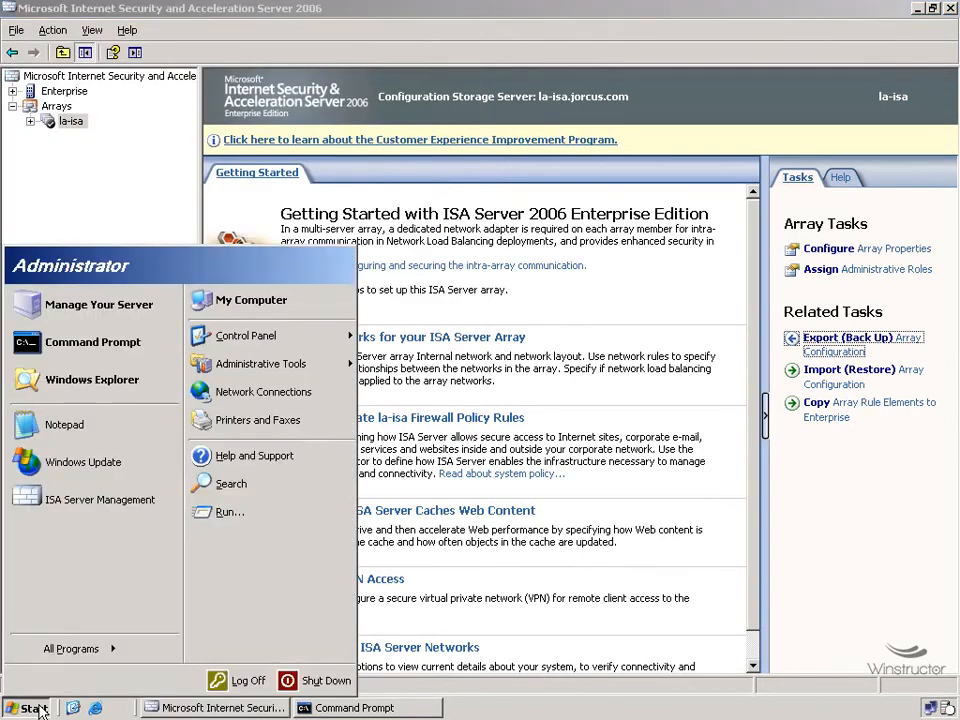
{"action": "left_click", "coordinate": [275, 298]}
{"action": "double_click", "coordinate": [122, 229]}
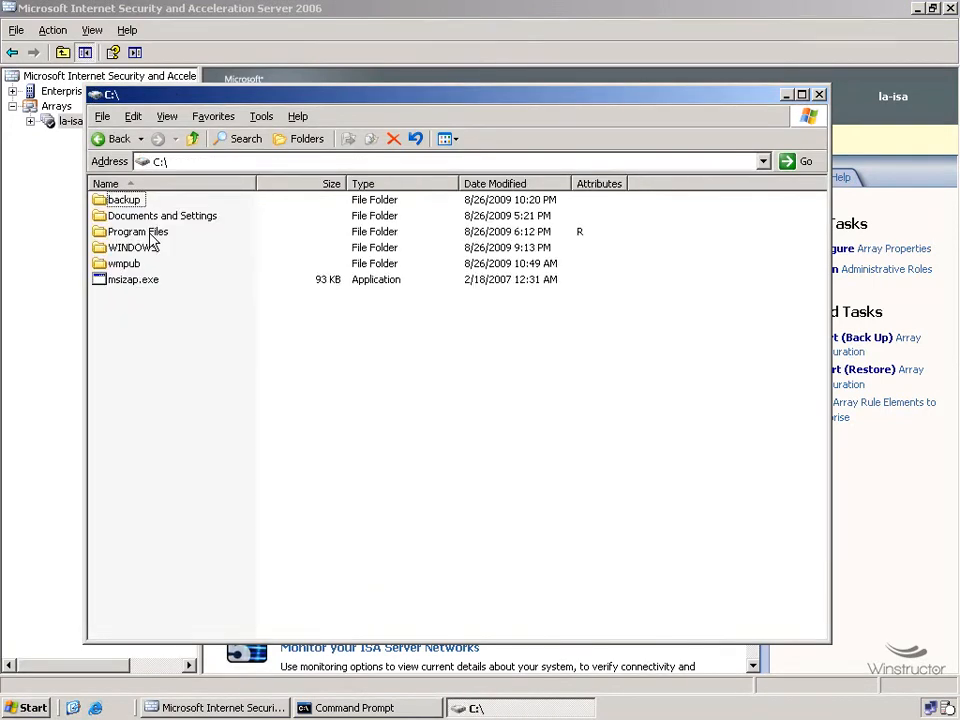
{"action": "left_click", "coordinate": [136, 204]}
{"action": "double_click", "coordinate": [137, 205]}
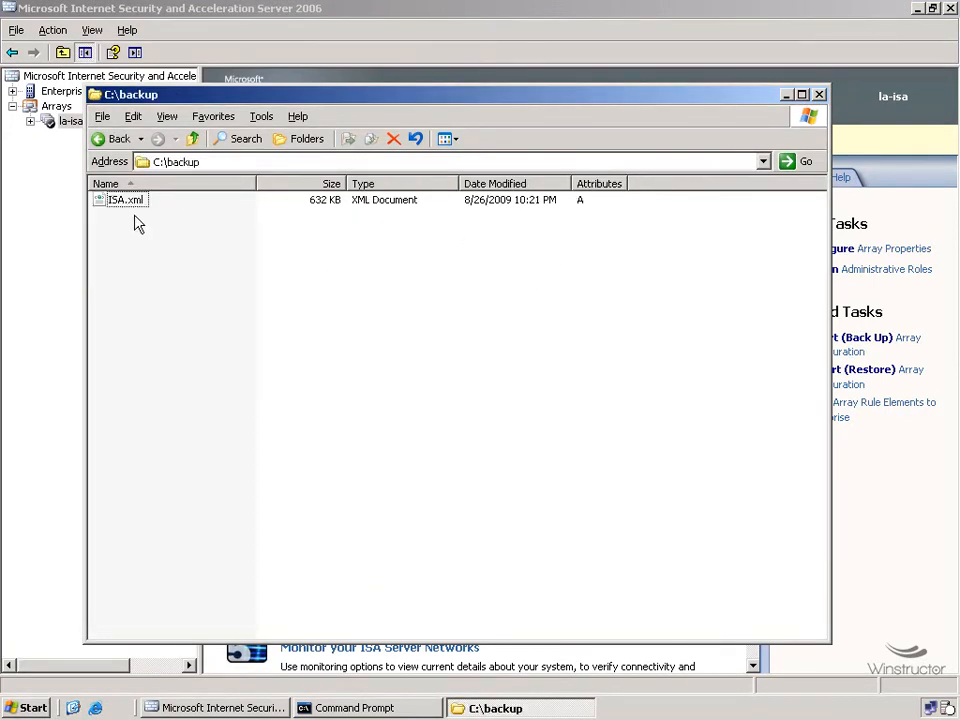
Step: Open ISA.xml in the browser and scroll through its exported configuration contents
{"action": "left_click", "coordinate": [129, 205]}
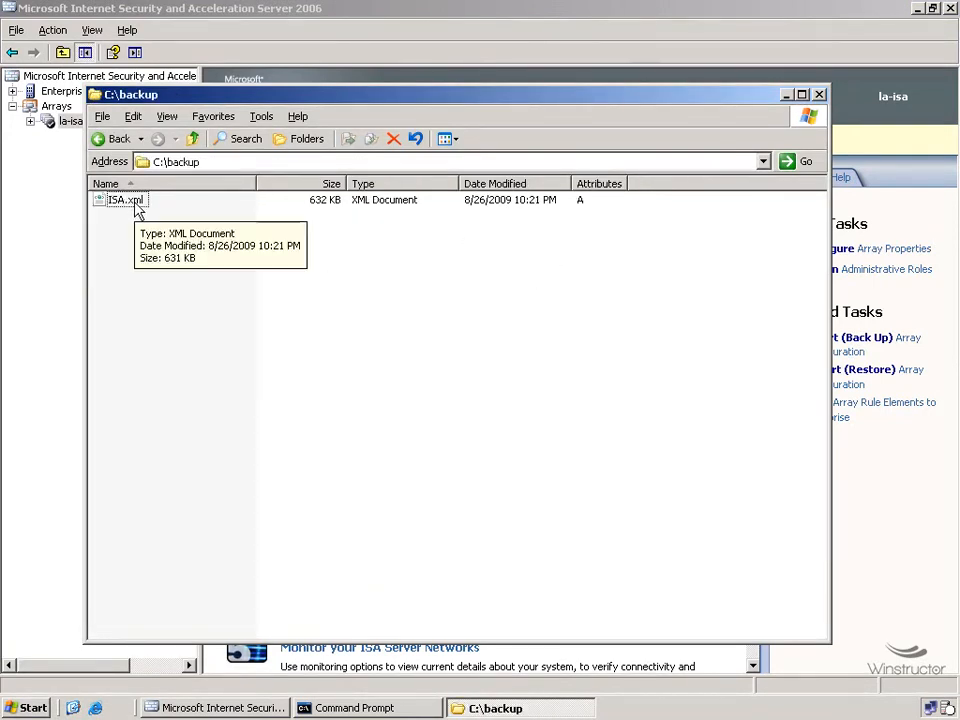
{"action": "double_click", "coordinate": [134, 207]}
{"action": "left_click", "coordinate": [395, 386]}
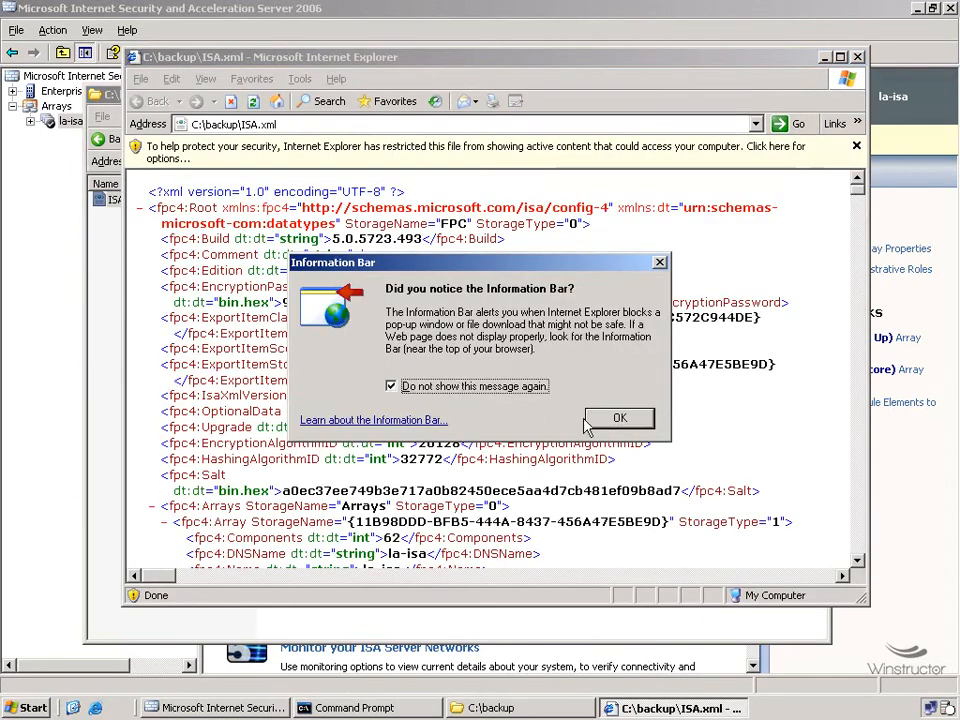
{"action": "left_click", "coordinate": [617, 414]}
{"action": "double_click", "coordinate": [638, 52]}
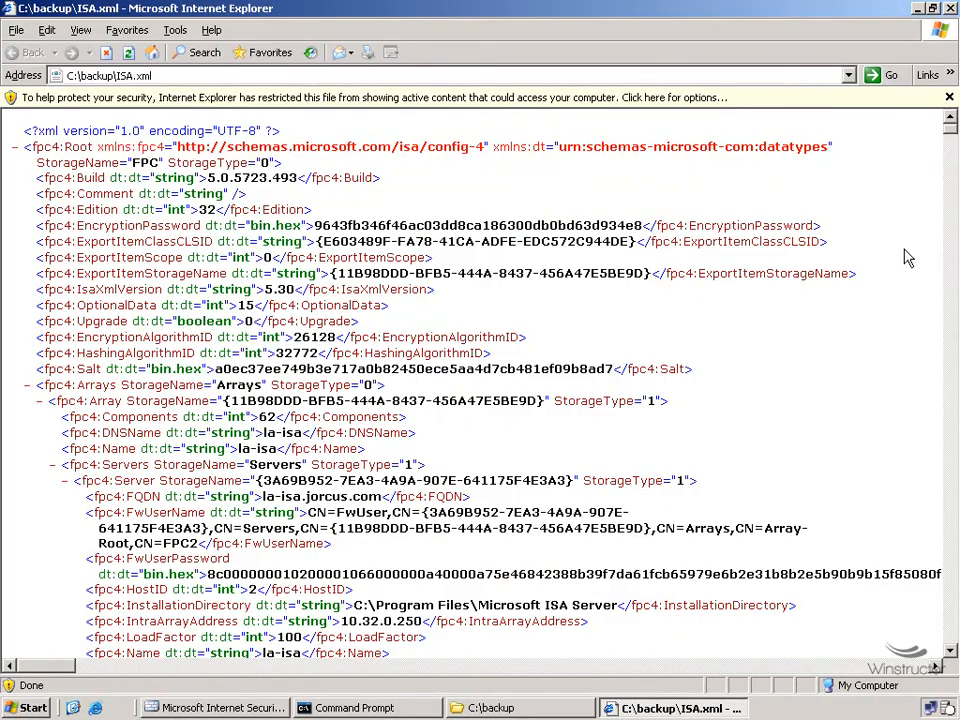
{"action": "left_click_drag", "start_coordinate": [950, 128], "coordinate": [918, 552]}
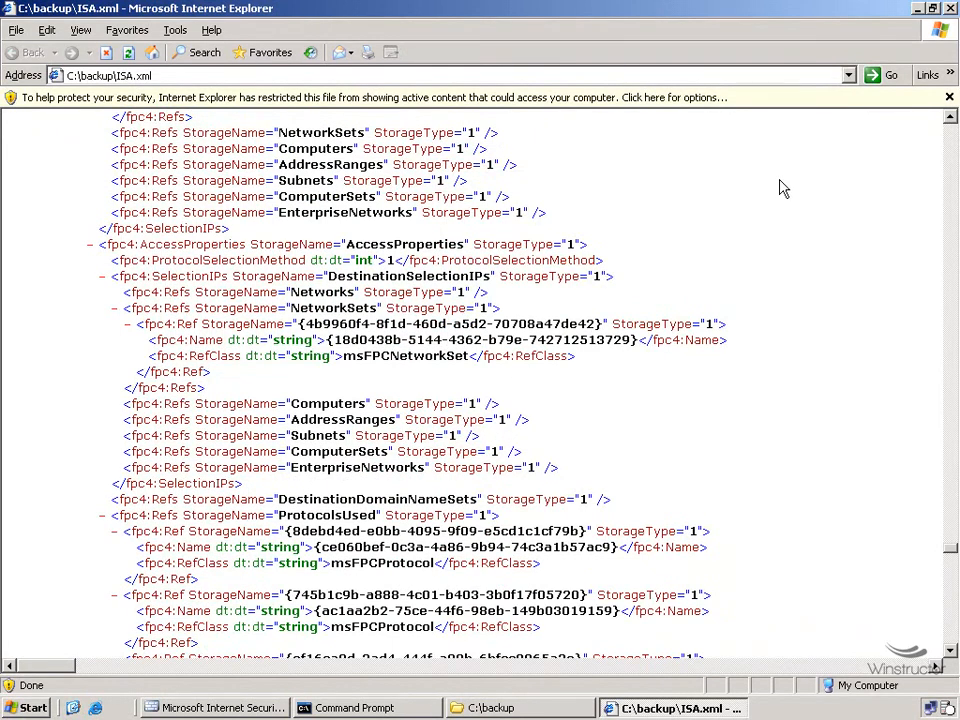
{"action": "left_click", "coordinate": [950, 9]}
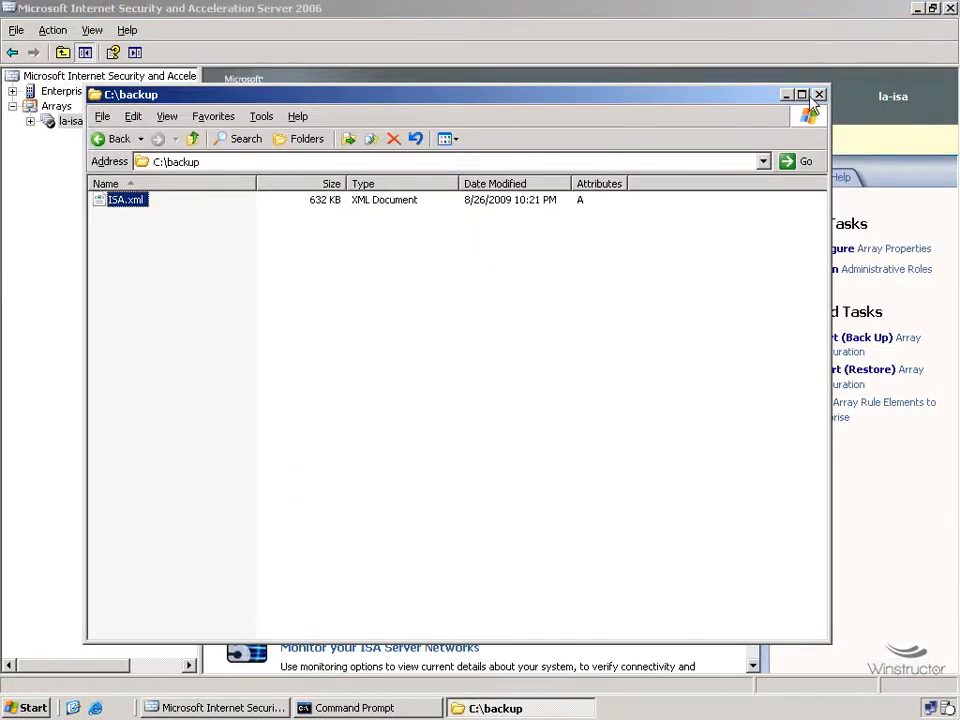
Step: Delete the Allow Internet Access rule from the la-isa firewall policy and apply the change
{"action": "left_click", "coordinate": [786, 95]}
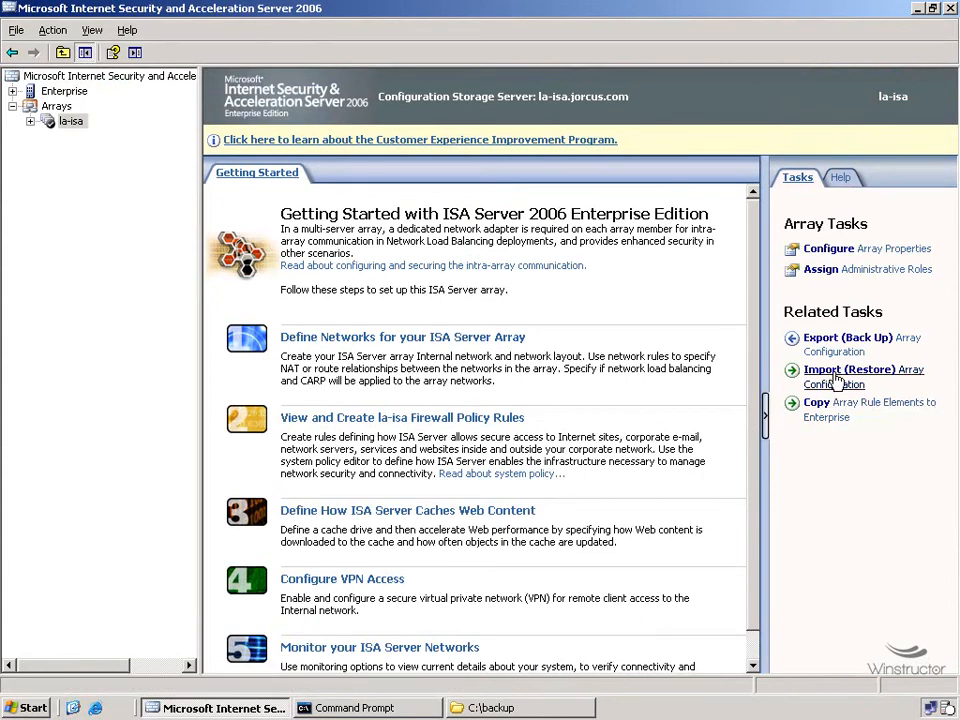
{"action": "left_click", "coordinate": [30, 121]}
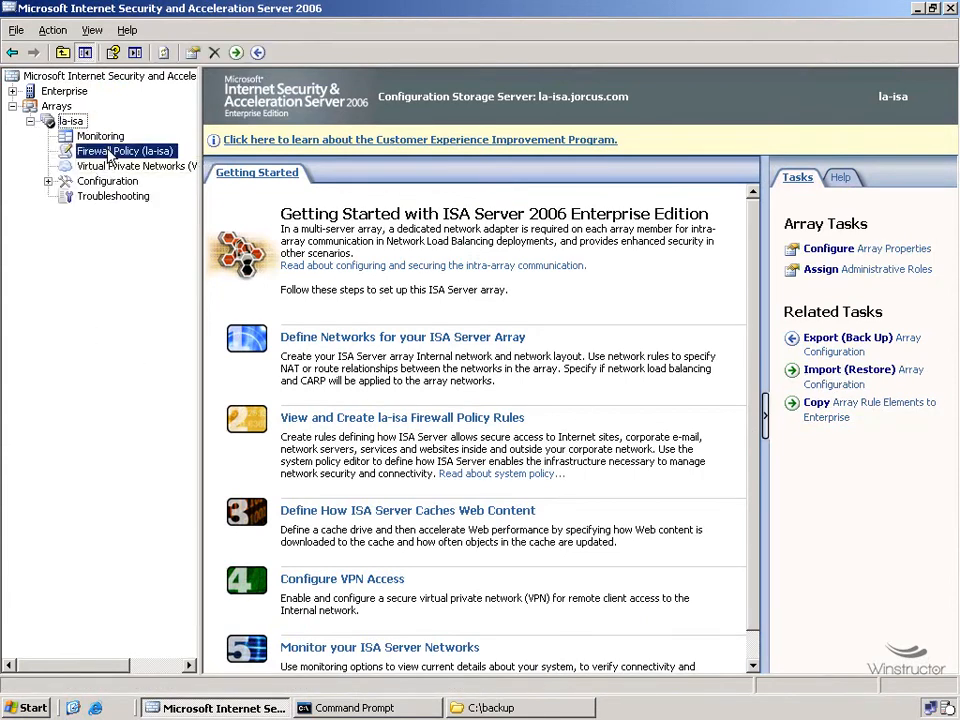
{"action": "left_click", "coordinate": [109, 151]}
{"action": "left_click", "coordinate": [443, 300]}
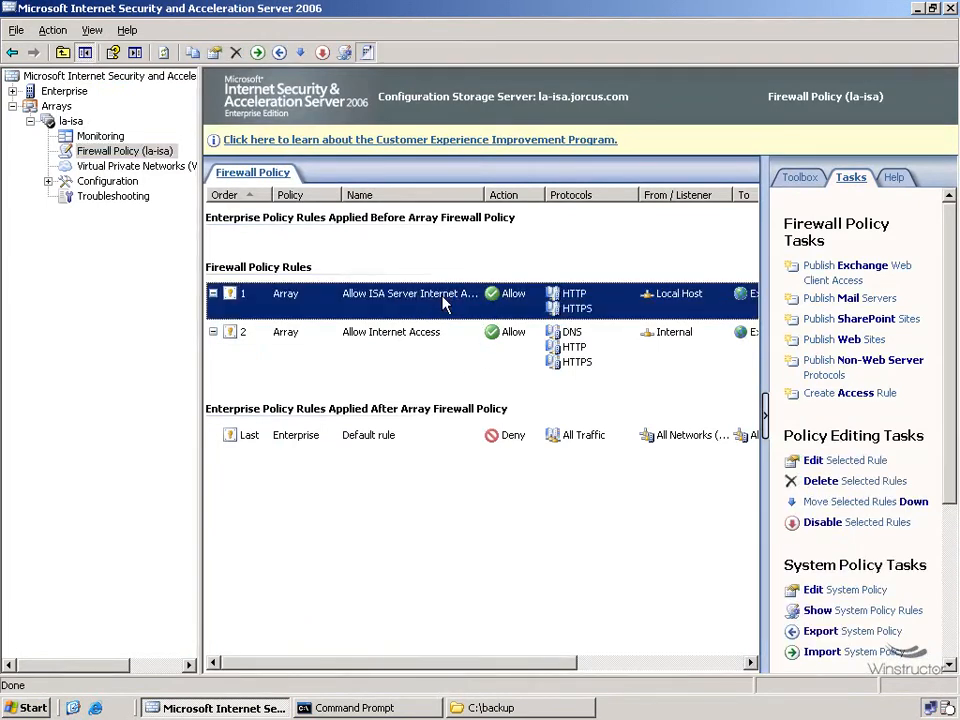
{"action": "left_click", "coordinate": [419, 342]}
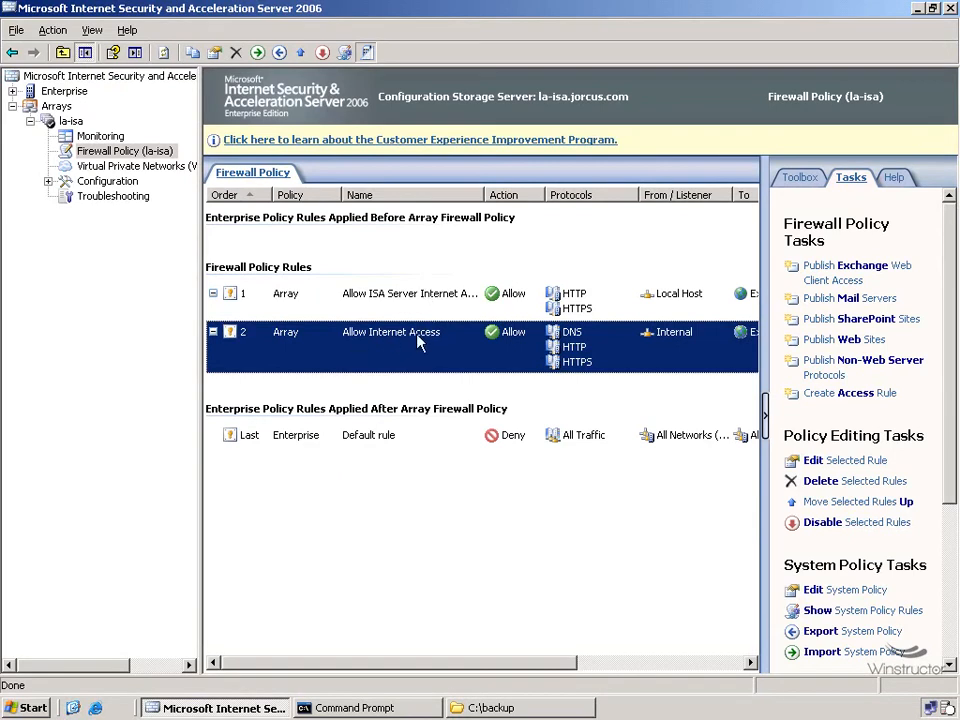
{"action": "right_click", "coordinate": [416, 334]}
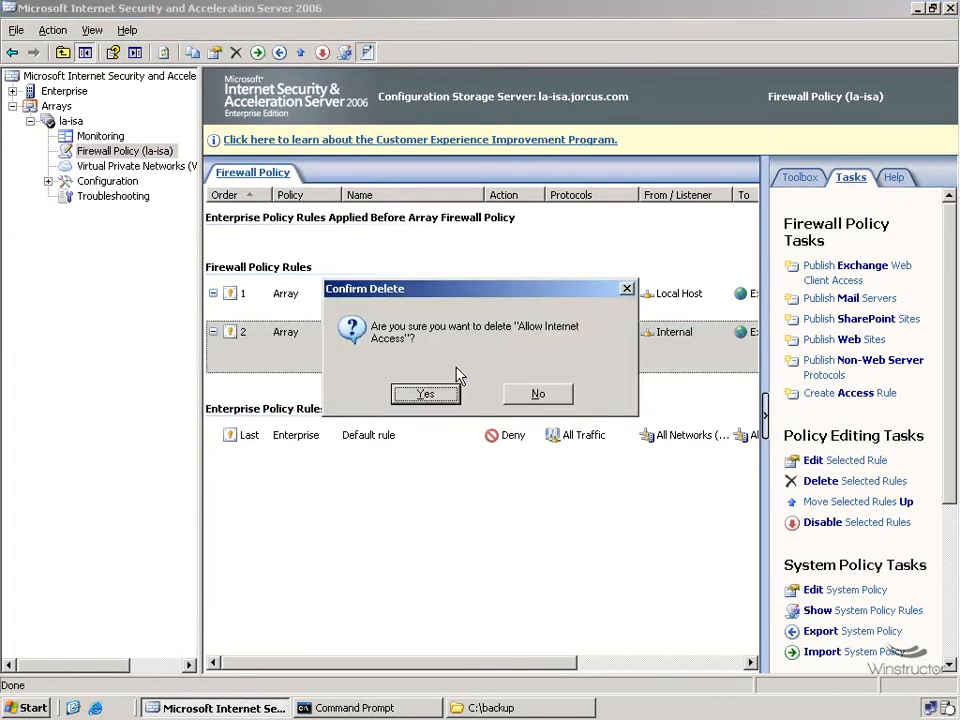
{"action": "left_click", "coordinate": [428, 393]}
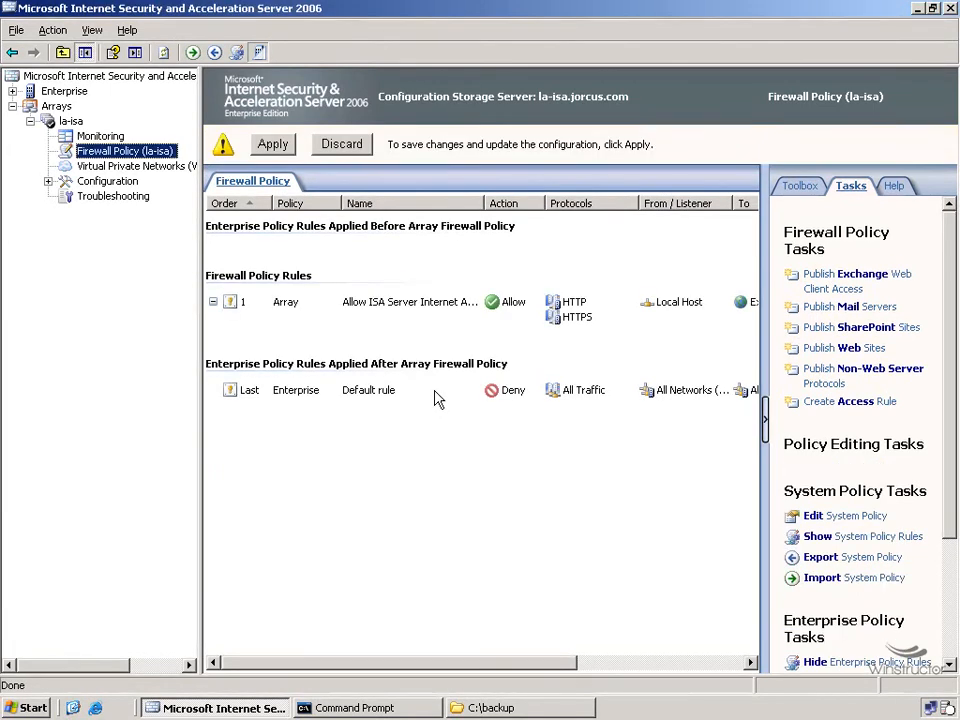
{"action": "left_click", "coordinate": [276, 146]}
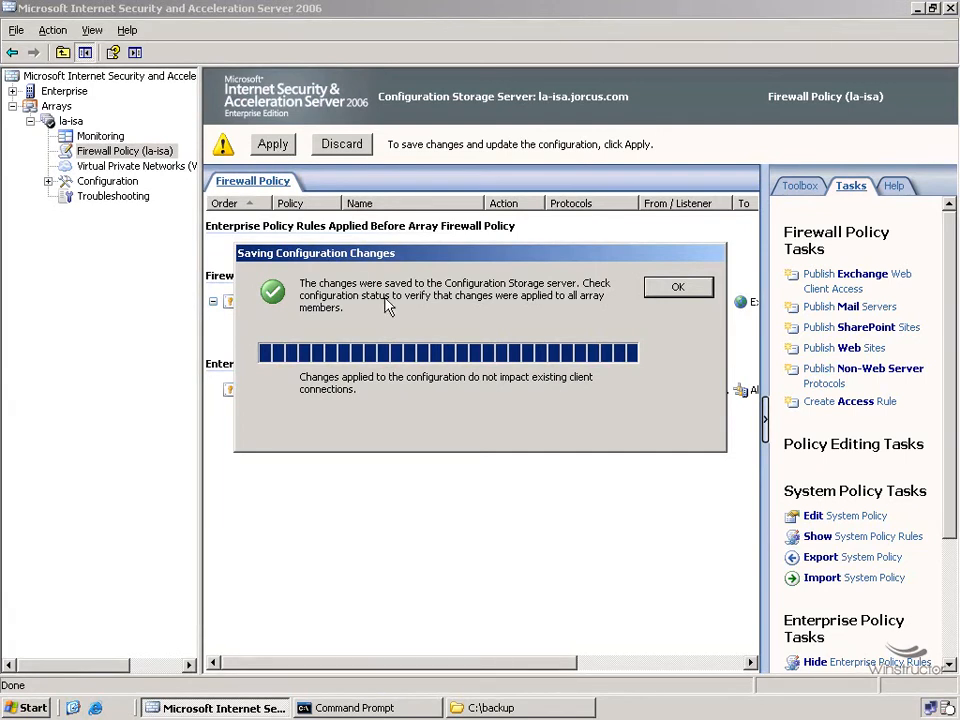
{"action": "left_click", "coordinate": [688, 289]}
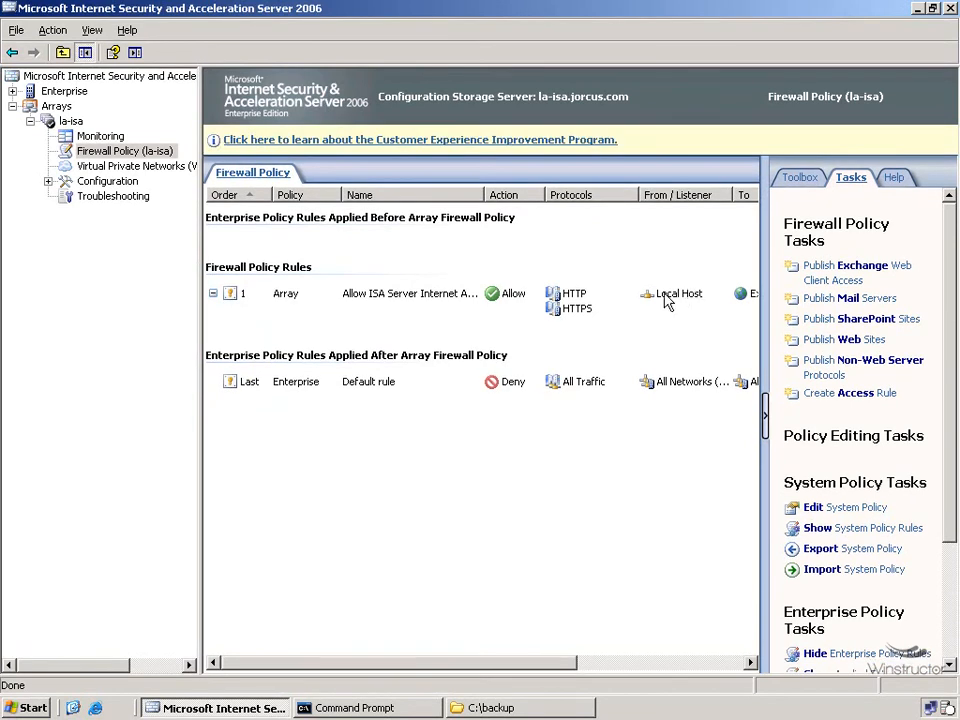
Step: Start the Import (Restore) wizard for the la-isa array configuration
{"action": "left_click", "coordinate": [70, 121]}
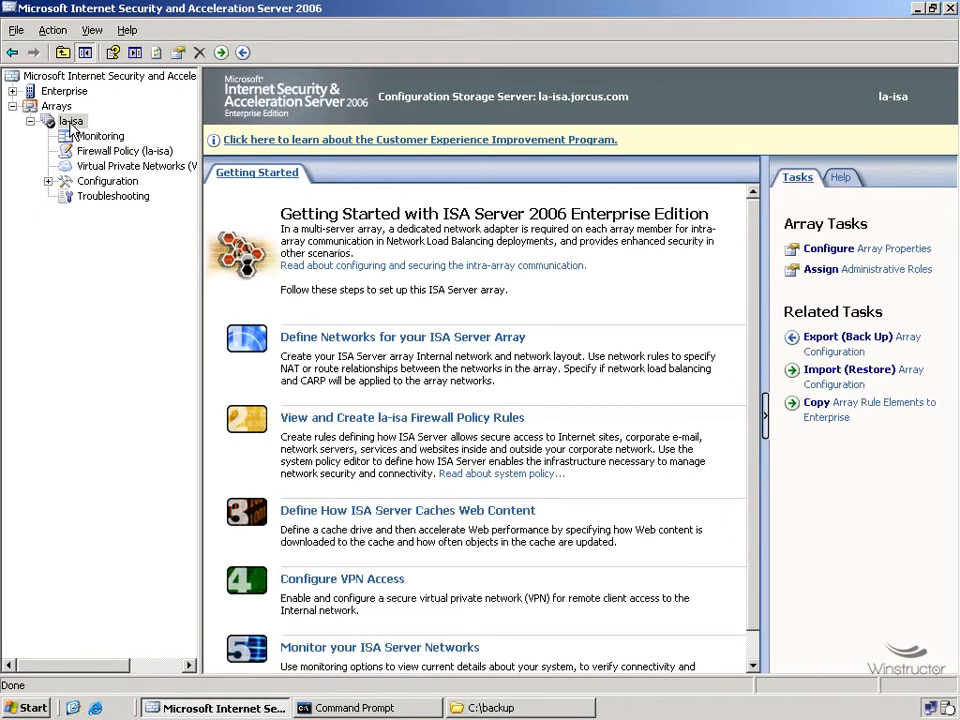
{"action": "left_click", "coordinate": [48, 122]}
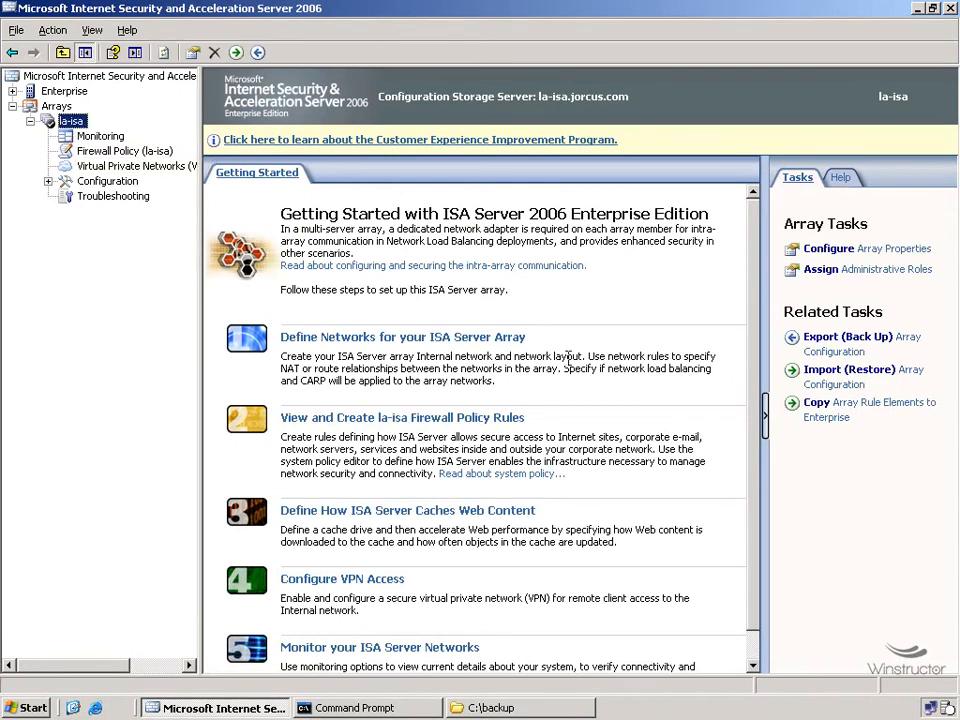
{"action": "left_click", "coordinate": [838, 372]}
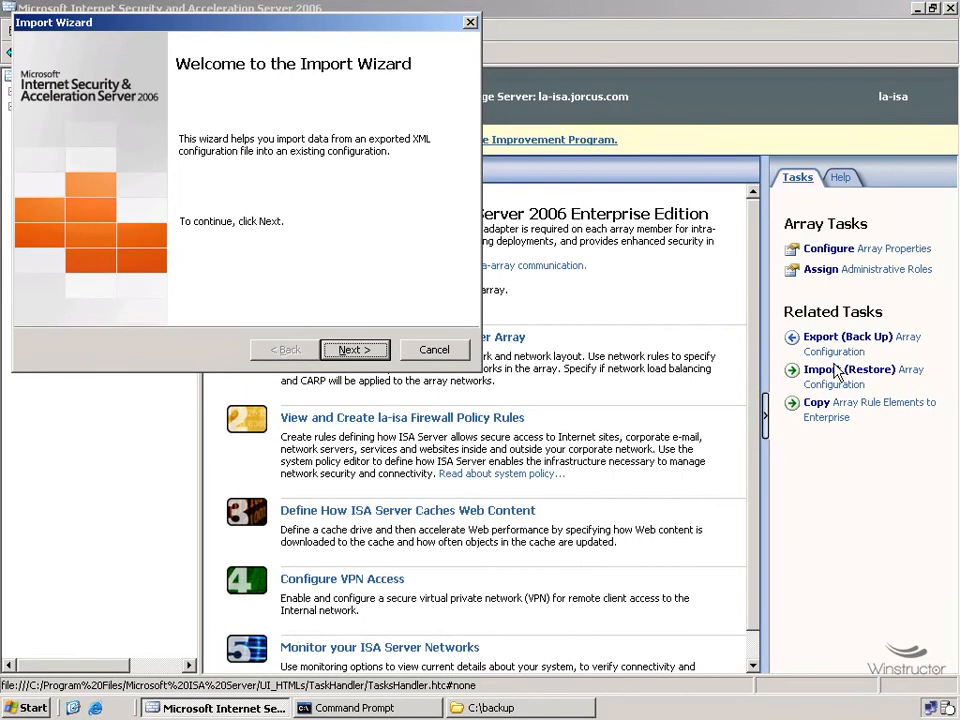
{"action": "left_click", "coordinate": [352, 350]}
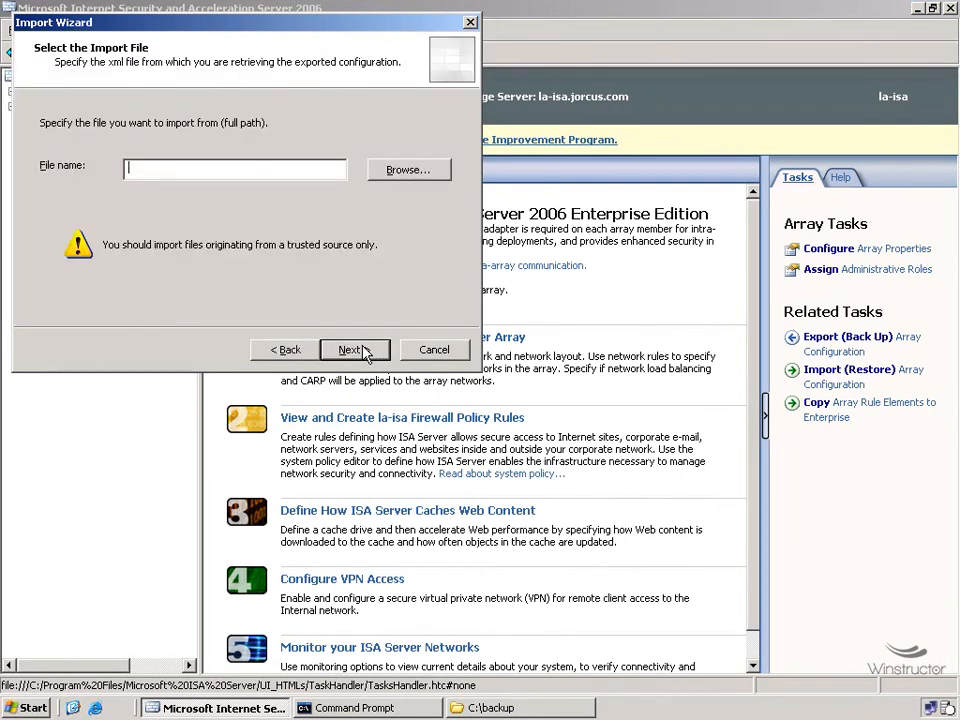
Step: Browse to and select C:\backup\ISA.xml as the file to import
{"action": "left_click", "coordinate": [410, 175]}
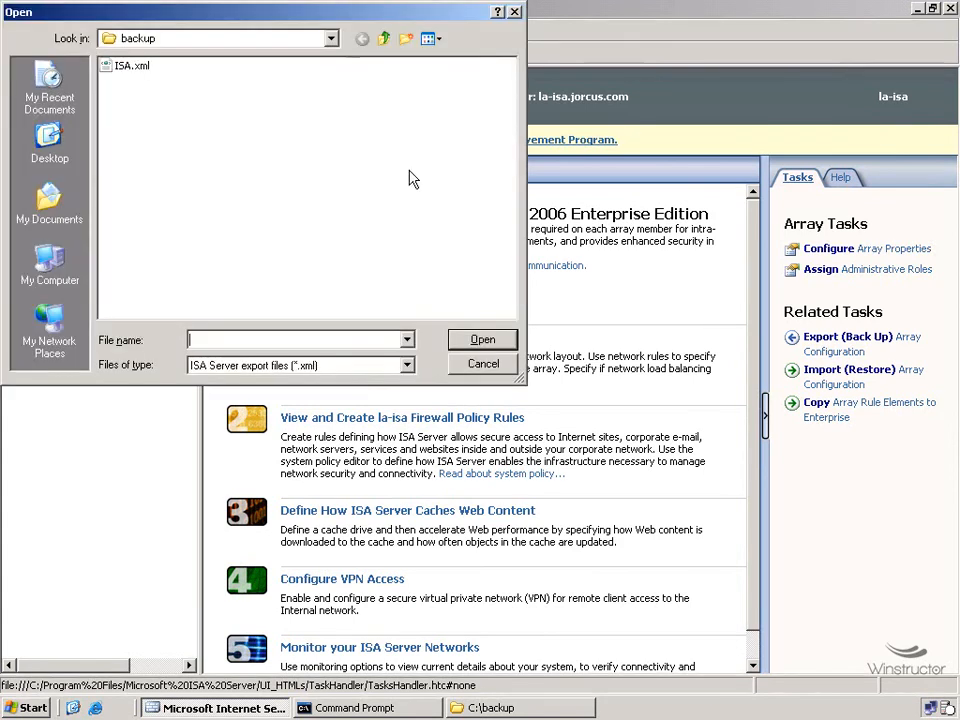
{"action": "left_click", "coordinate": [130, 68]}
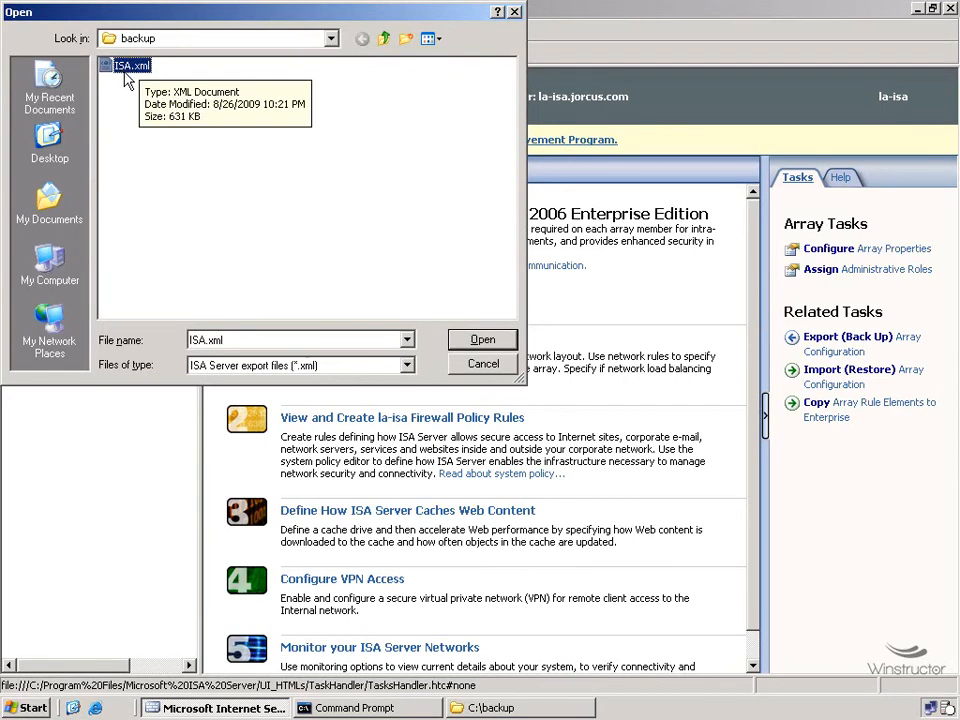
{"action": "left_click", "coordinate": [493, 345]}
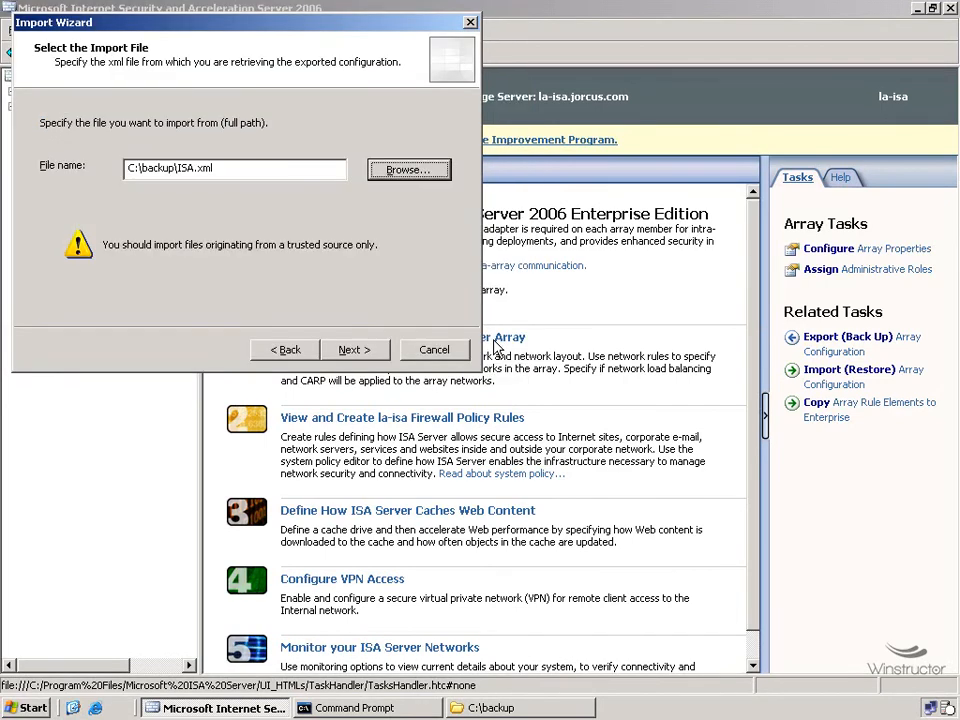
{"action": "left_click", "coordinate": [371, 350]}
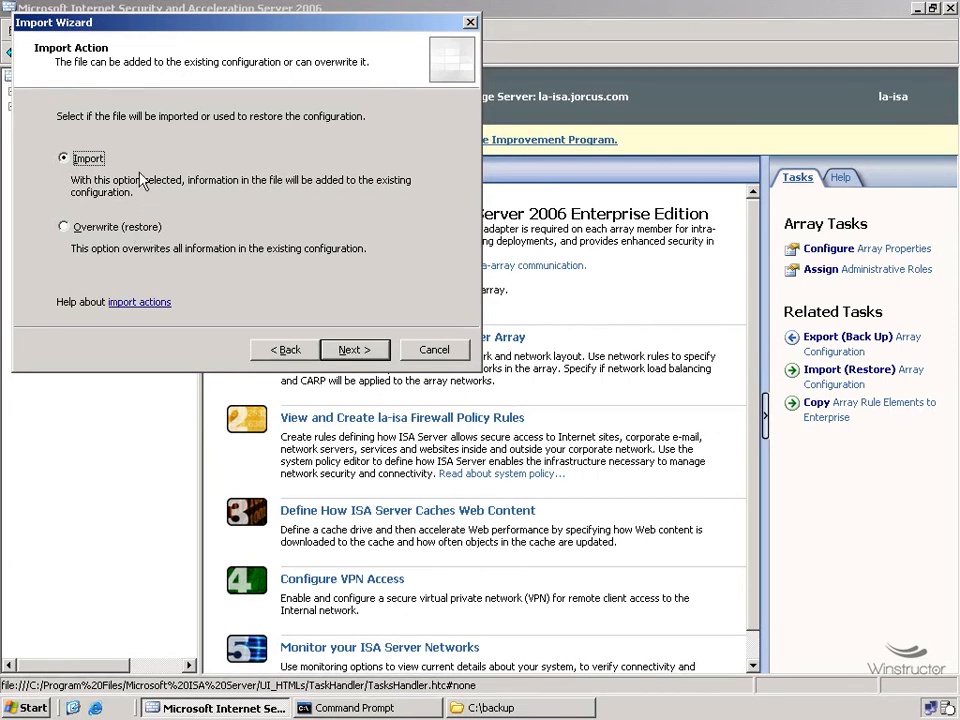
Step: Keep the Import action and enable importing server-specific information and user permission settings
{"action": "left_click", "coordinate": [368, 352]}
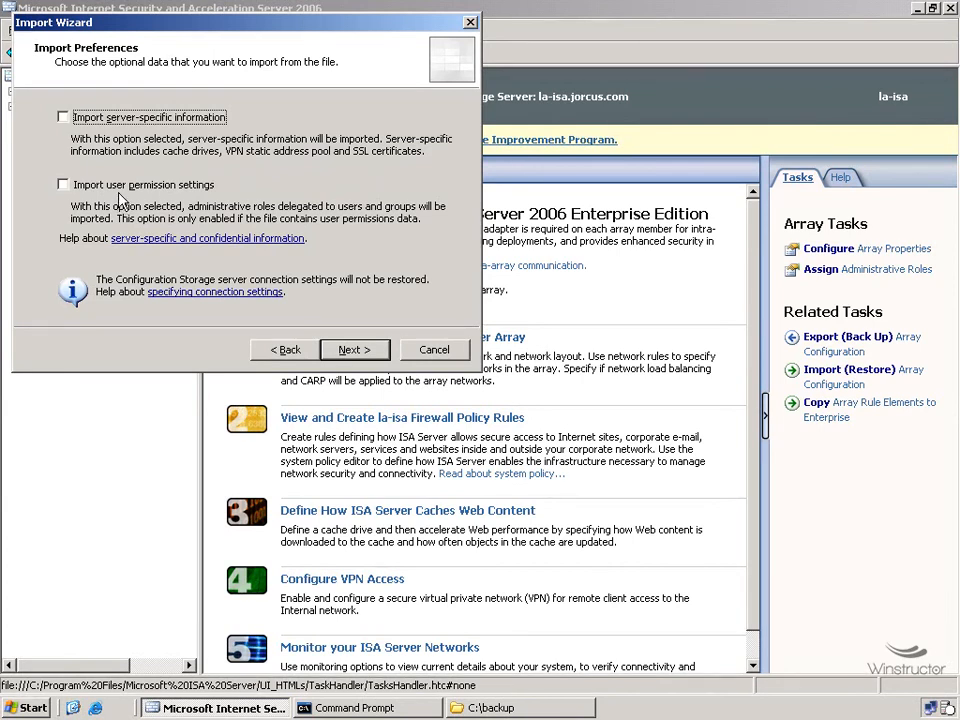
{"action": "left_click", "coordinate": [63, 117]}
{"action": "left_click", "coordinate": [63, 184]}
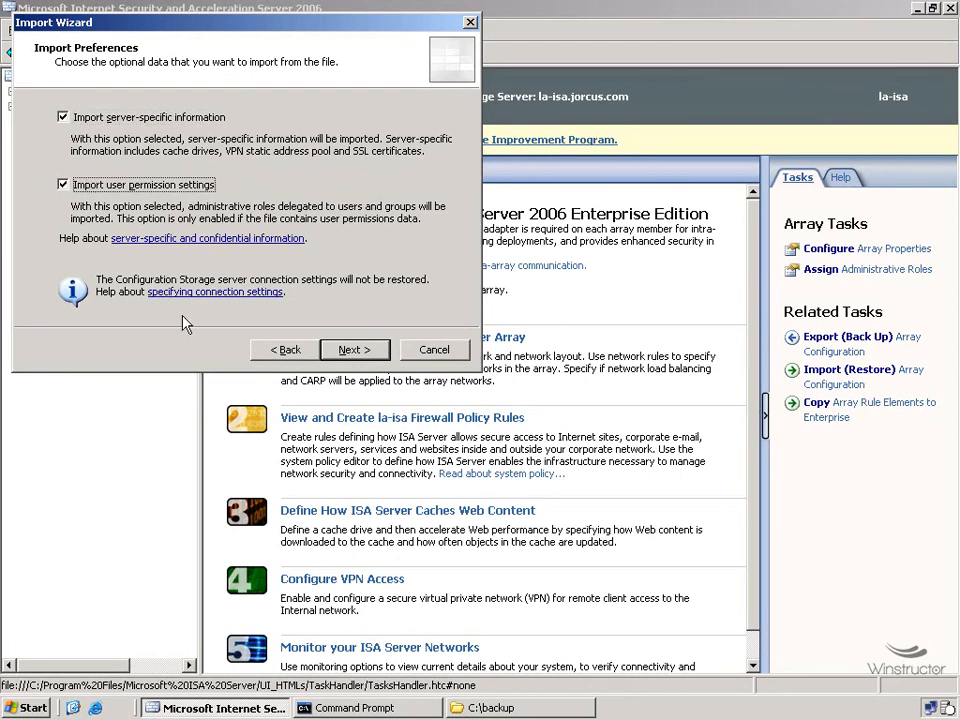
{"action": "left_click", "coordinate": [355, 350]}
Step: Enter the file's password, finish the import wizard, and apply the imported configuration changes
{"action": "type", "text": "********"}
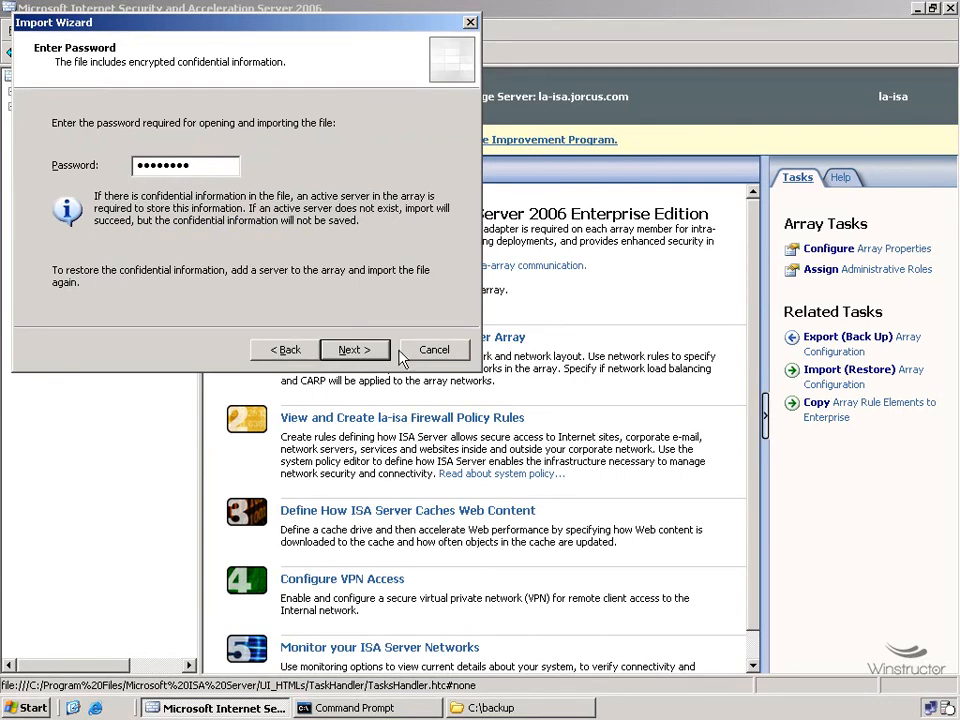
{"action": "left_click", "coordinate": [371, 349]}
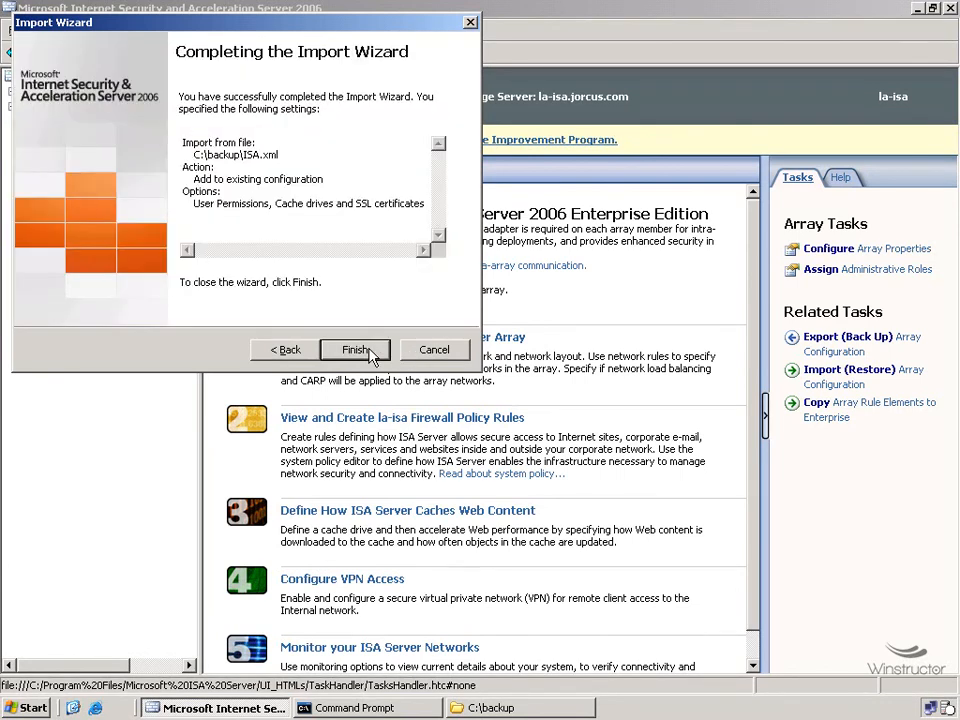
{"action": "left_click", "coordinate": [371, 352]}
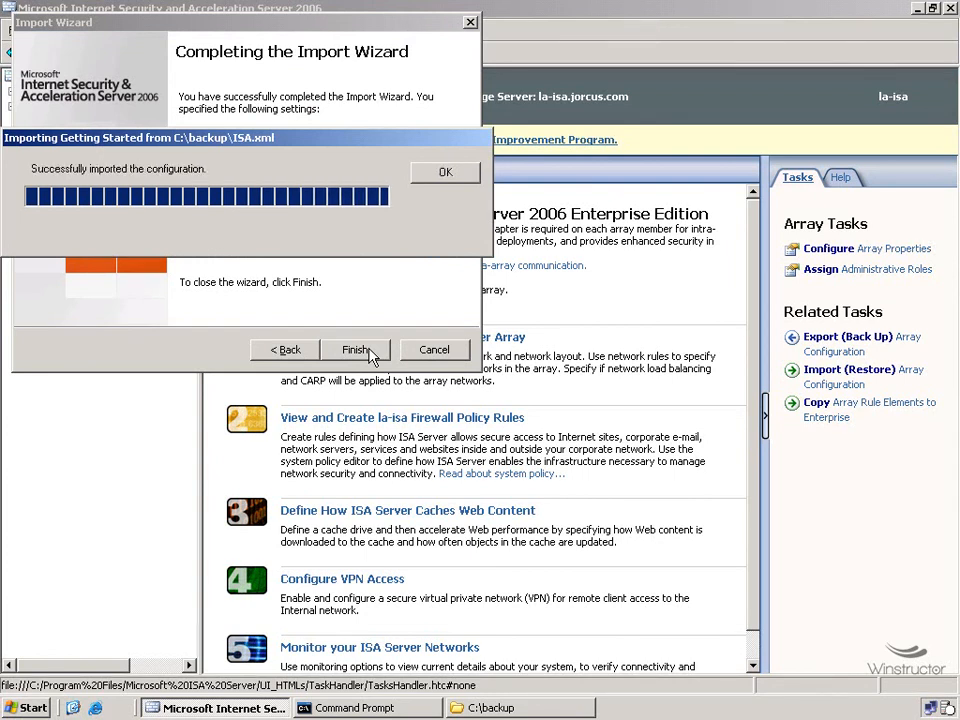
{"action": "left_click", "coordinate": [447, 175]}
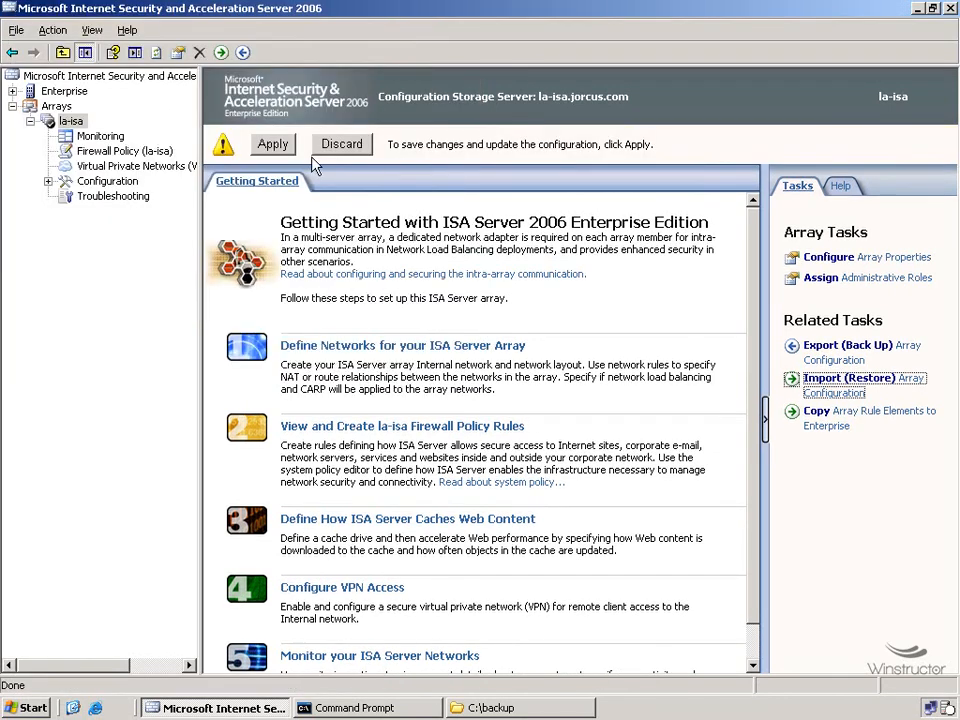
{"action": "left_click", "coordinate": [278, 146]}
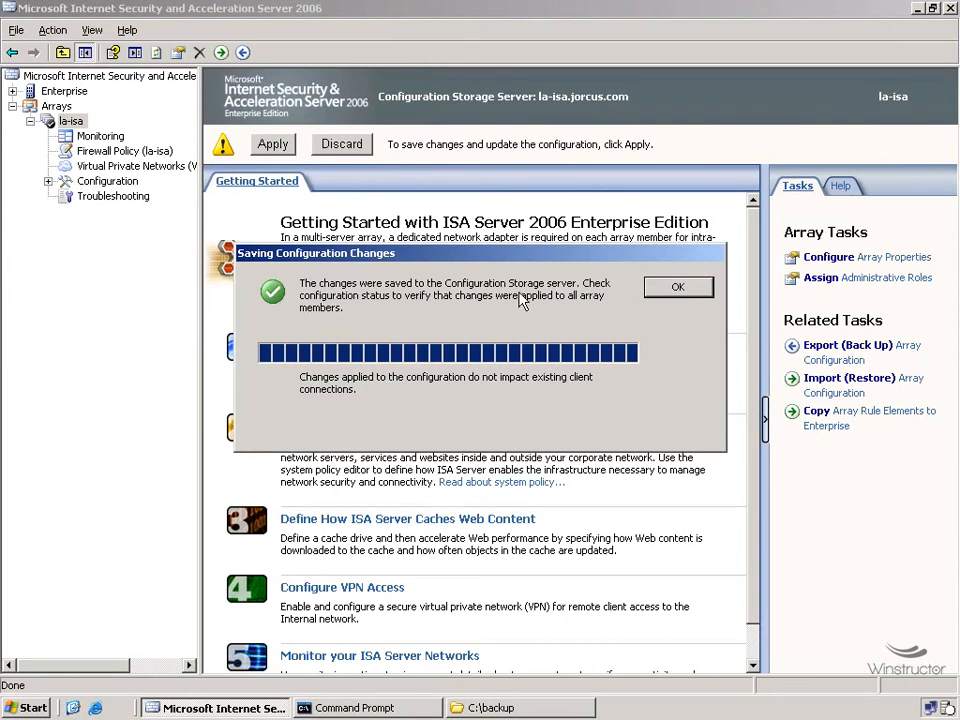
{"action": "left_click", "coordinate": [678, 288]}
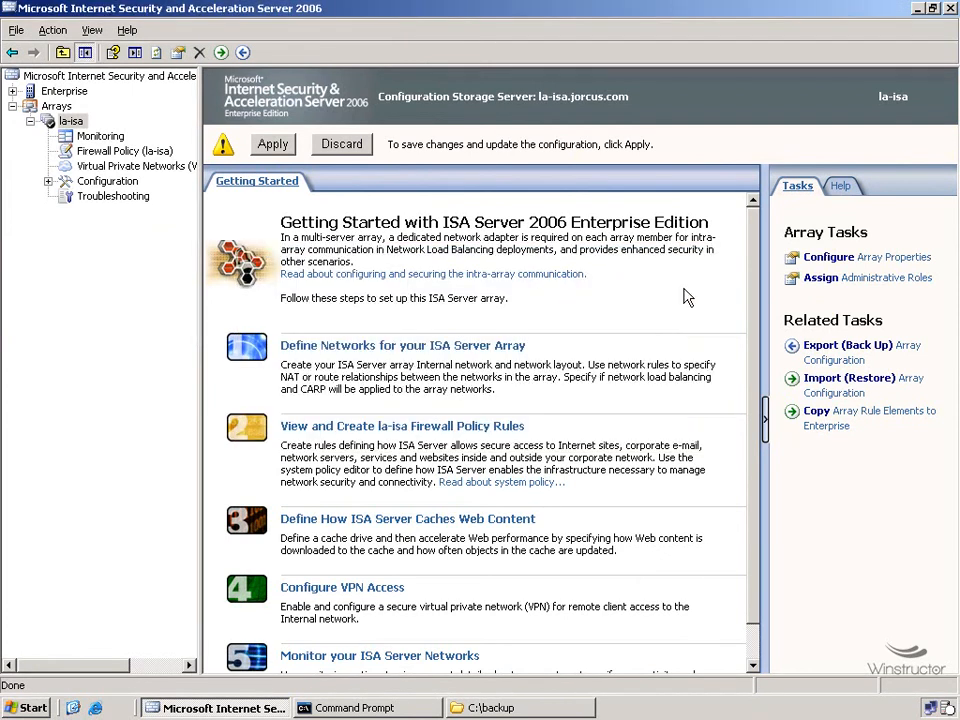
Step: Open the la-isa firewall policy and select the Allow Internet Access rule to check it
{"action": "left_click", "coordinate": [129, 152]}
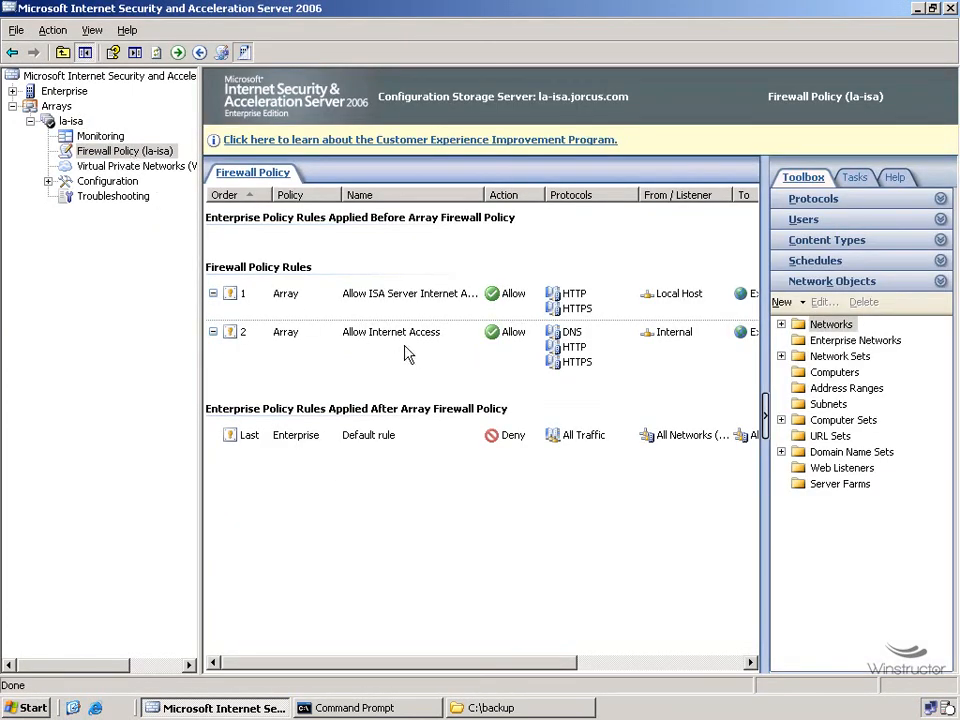
{"action": "left_click", "coordinate": [450, 343]}
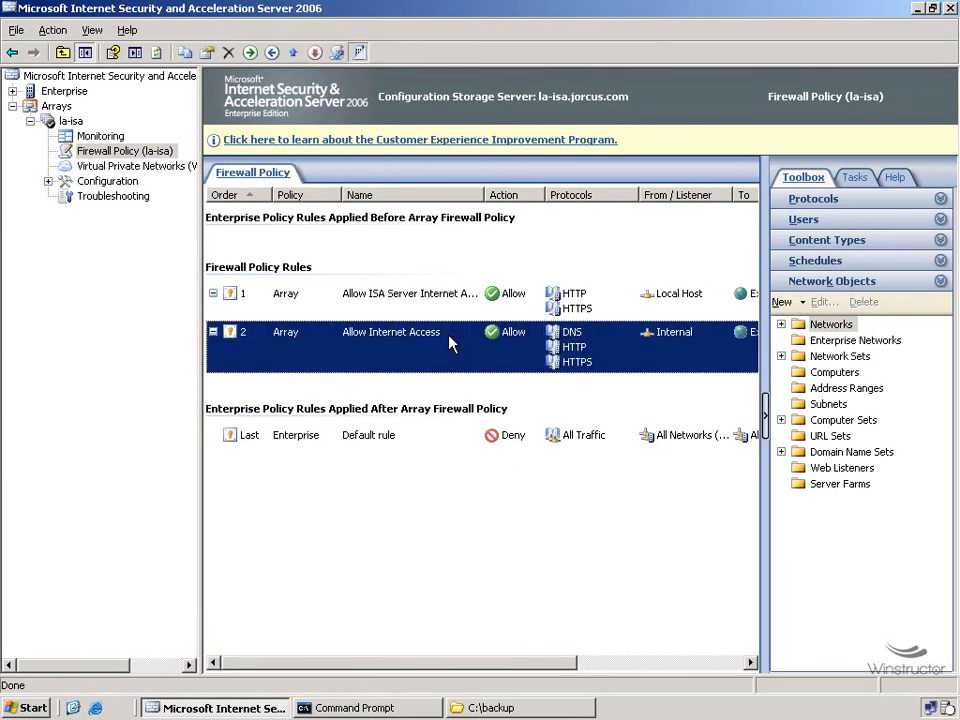